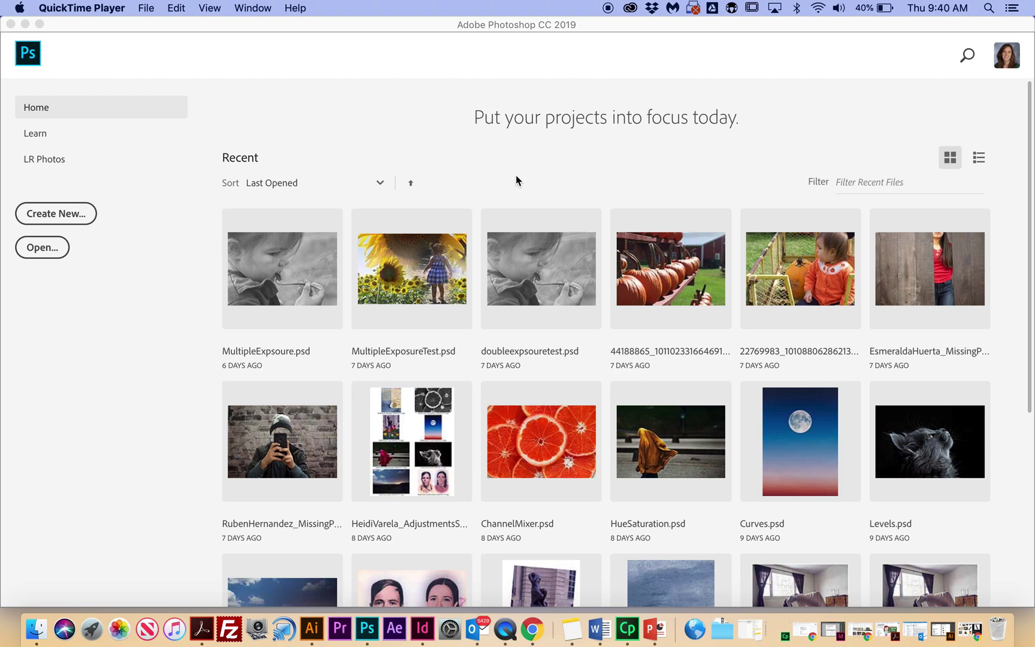
Step: Start Load Files into Stack and browse to the Double Exposure folder inside the photo class folder on the Desktop
click(422, 144)
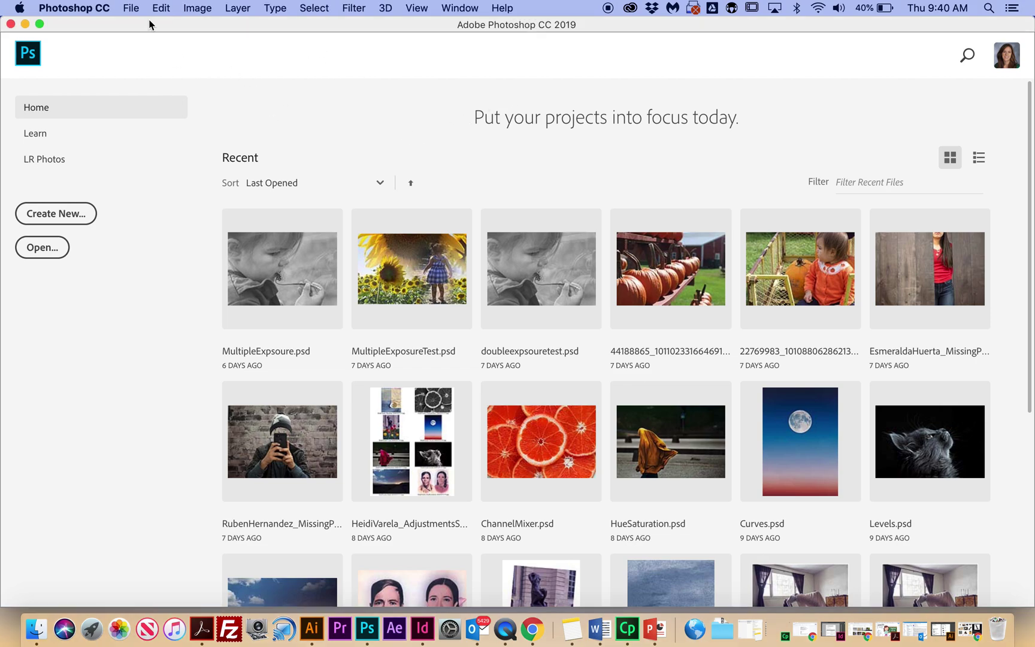
click(133, 8)
mouse_move(180, 336)
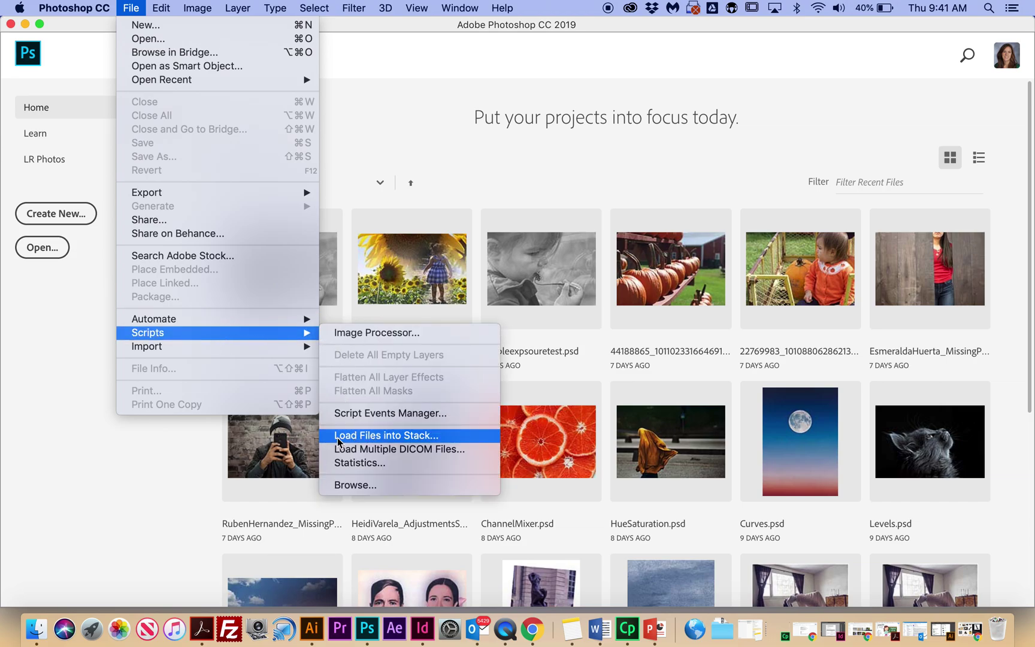
click(421, 437)
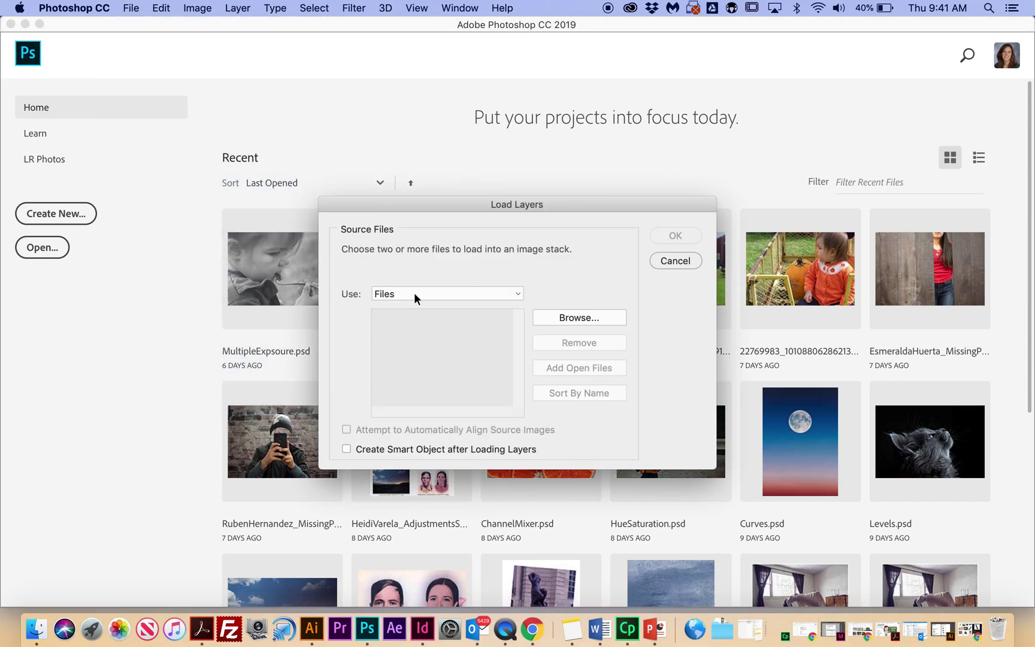
click(599, 317)
click(421, 324)
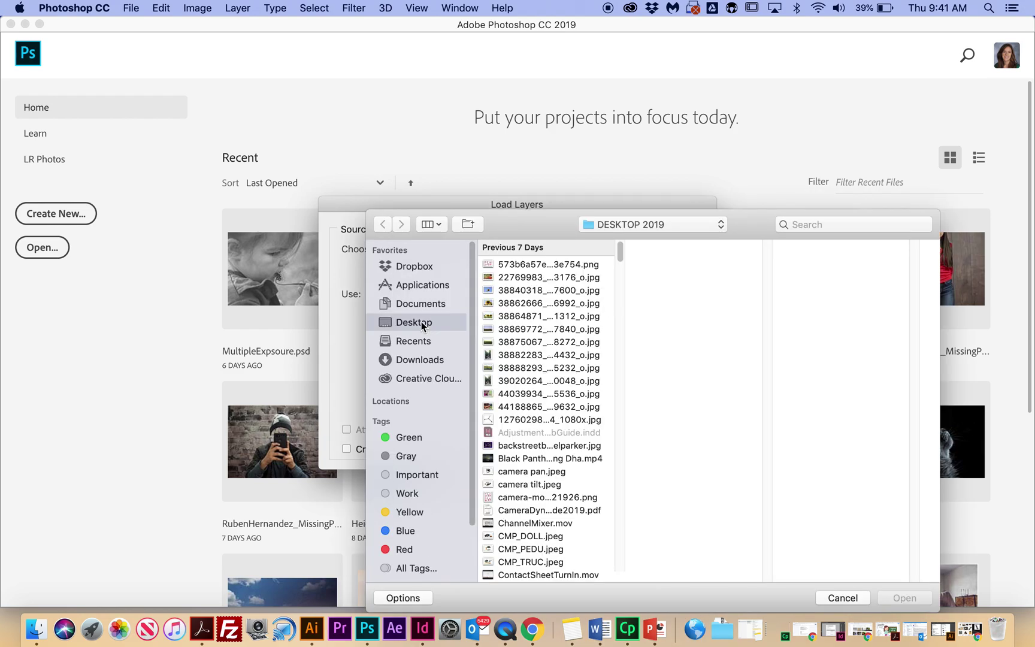
click(557, 292)
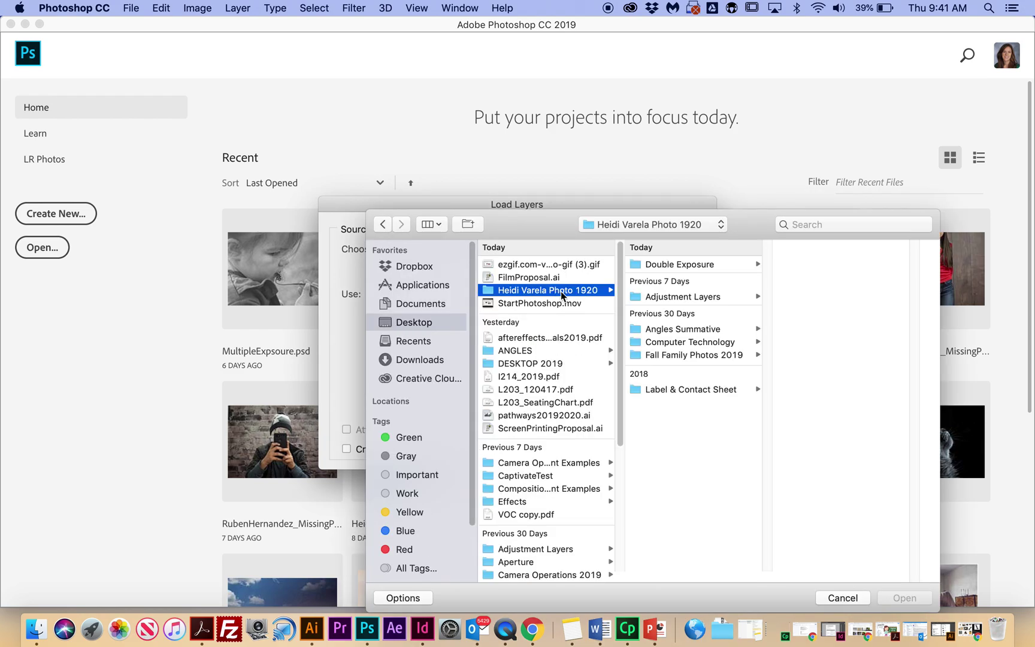
click(669, 265)
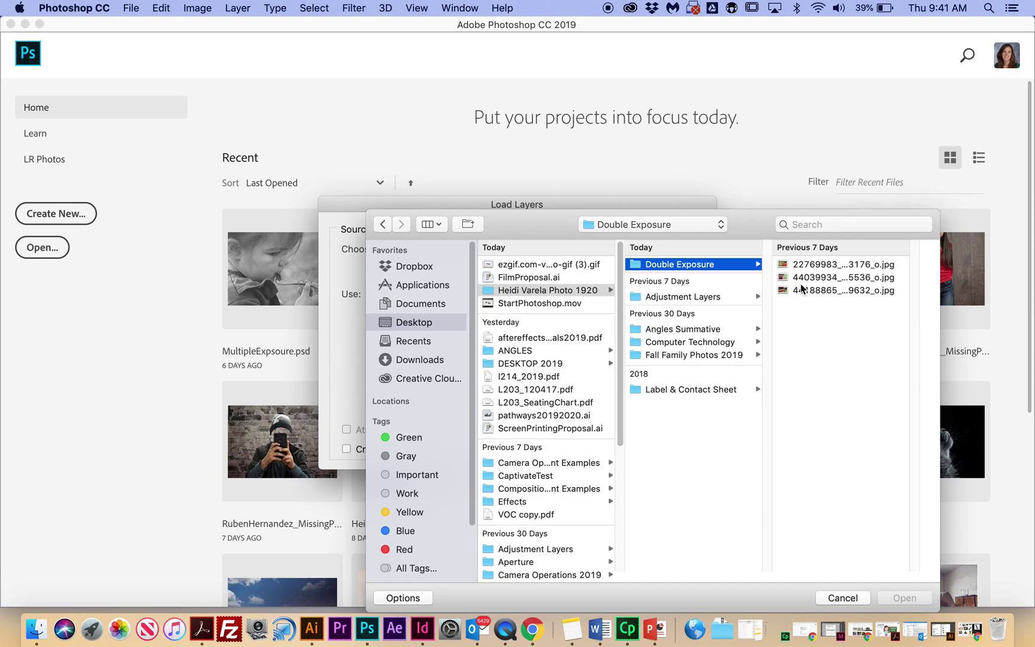
Step: Select all three JPG photos in the folder and load them as layers of one document
drag(749, 228, 630, 127)
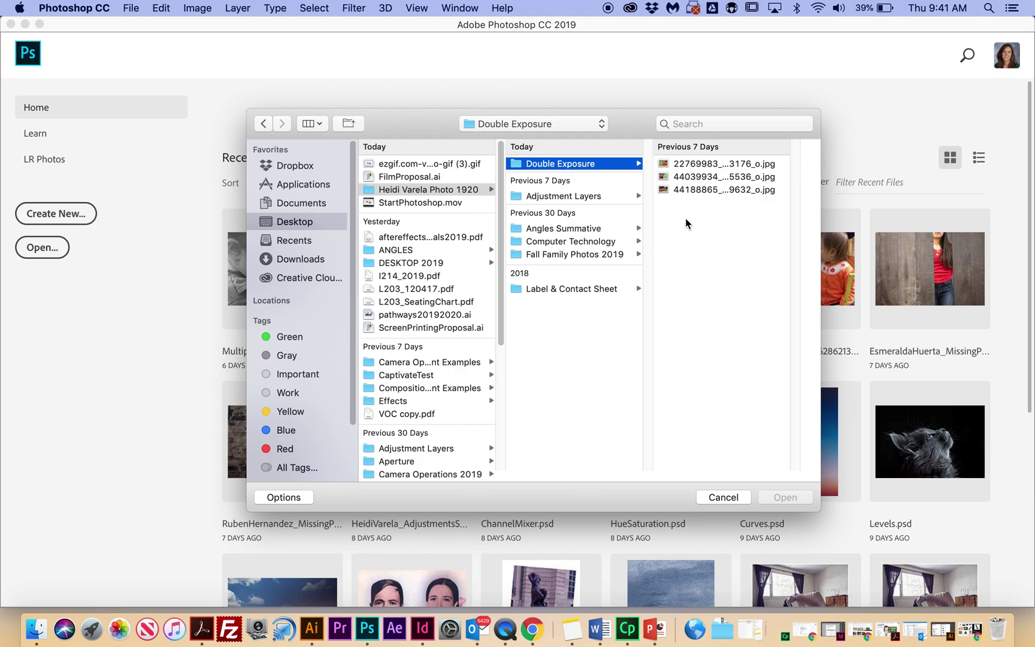
drag(698, 226, 680, 198)
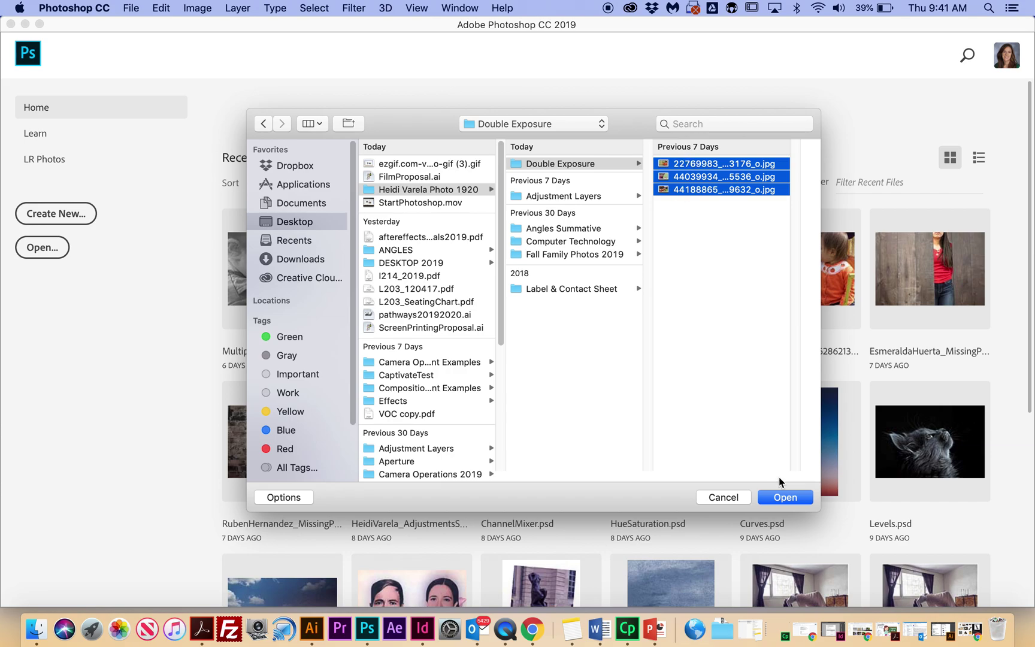
click(782, 499)
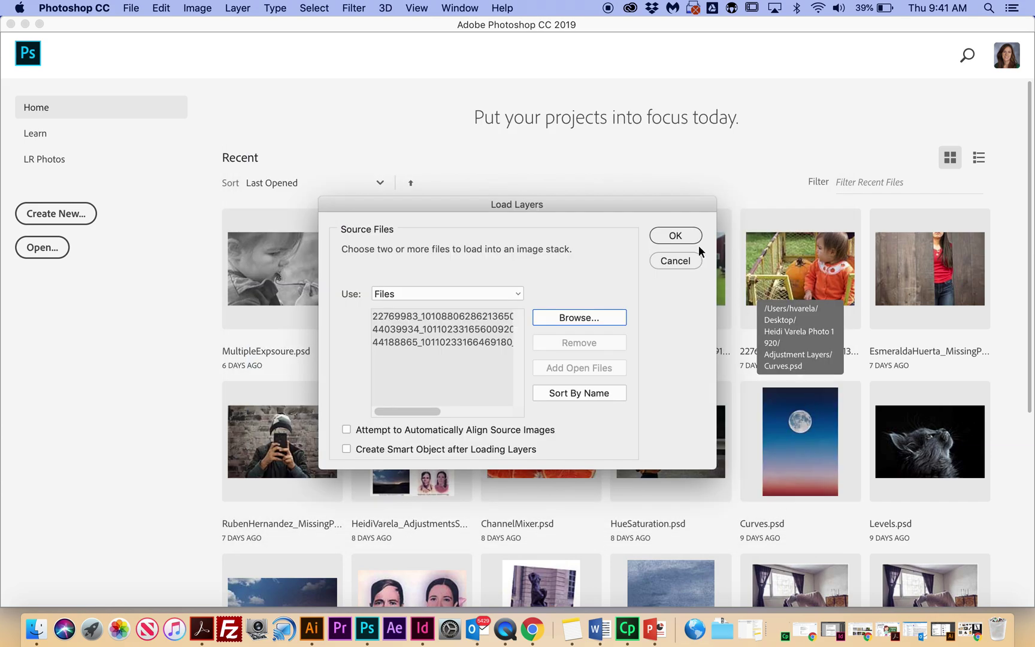
click(674, 237)
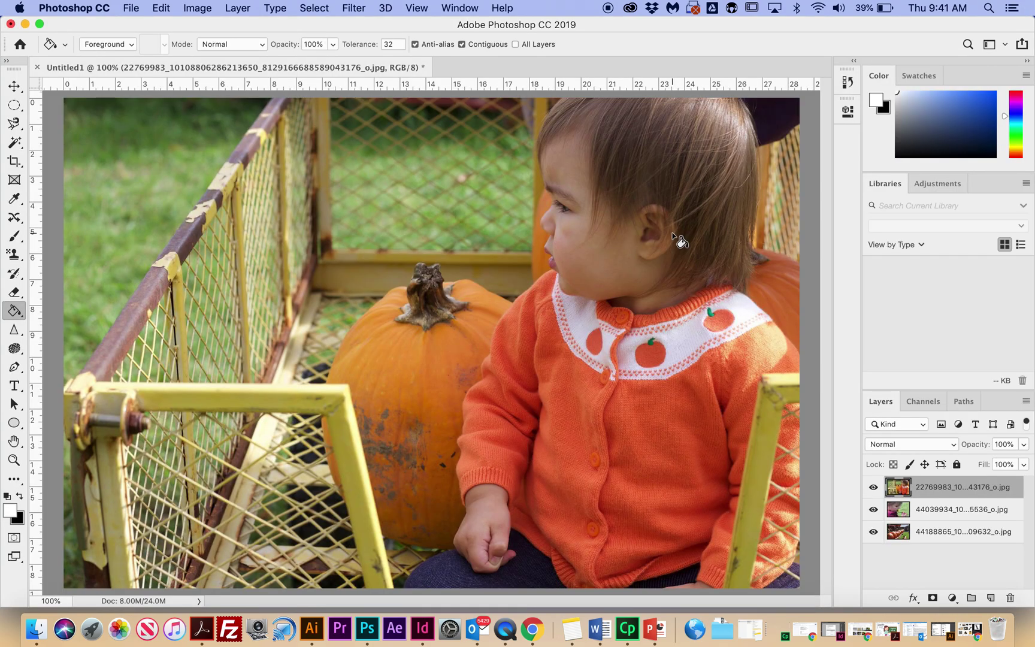
Step: Hide the three photo layers one by one from the top, and show them again to view each image
click(873, 487)
click(874, 509)
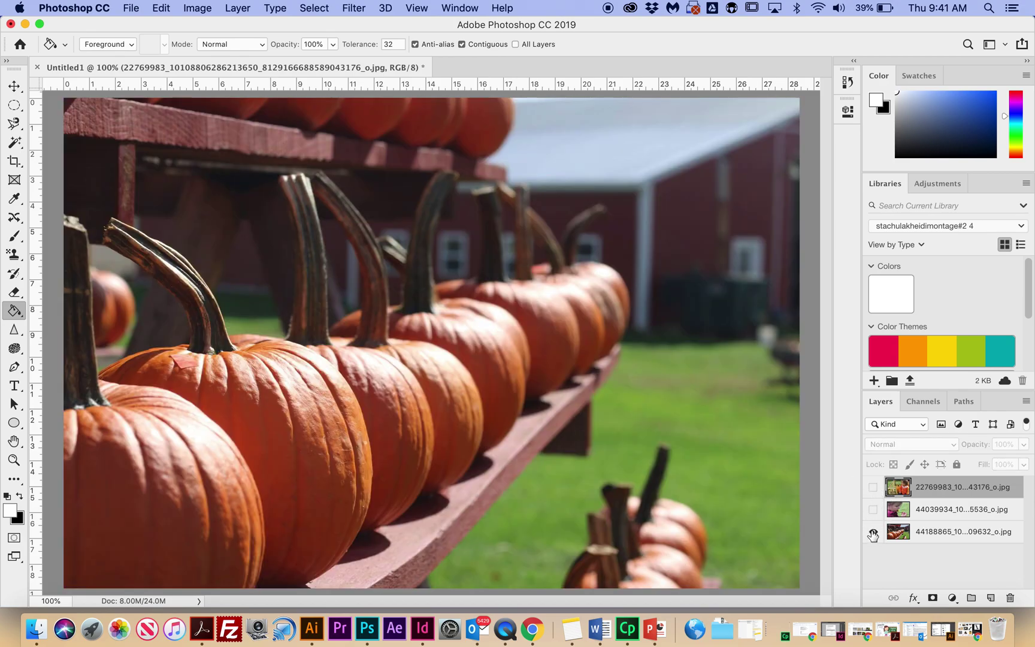
click(872, 532)
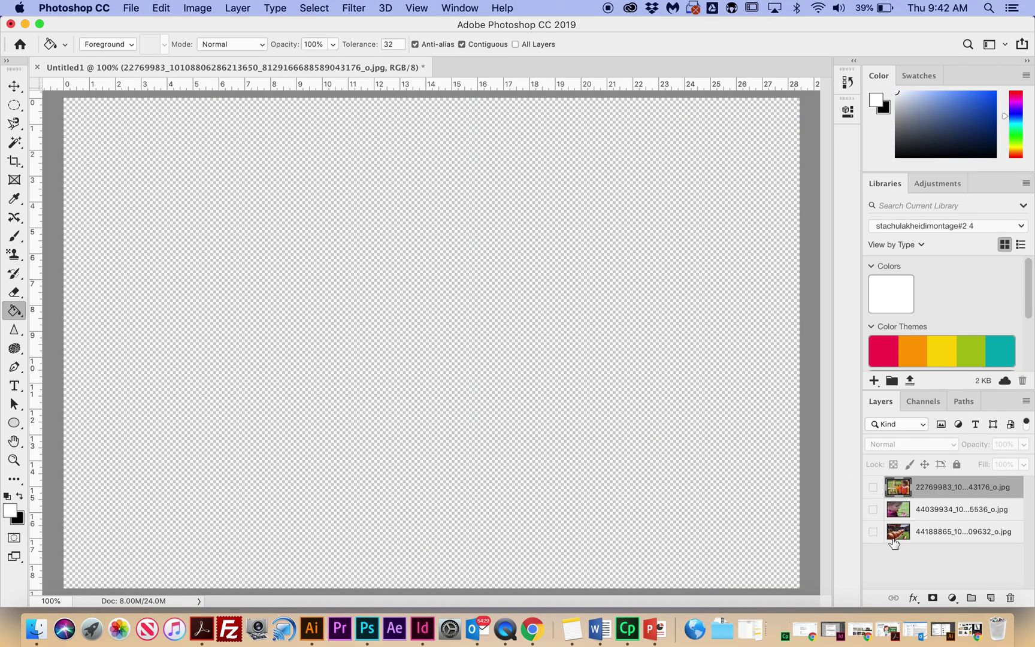
click(873, 531)
click(874, 509)
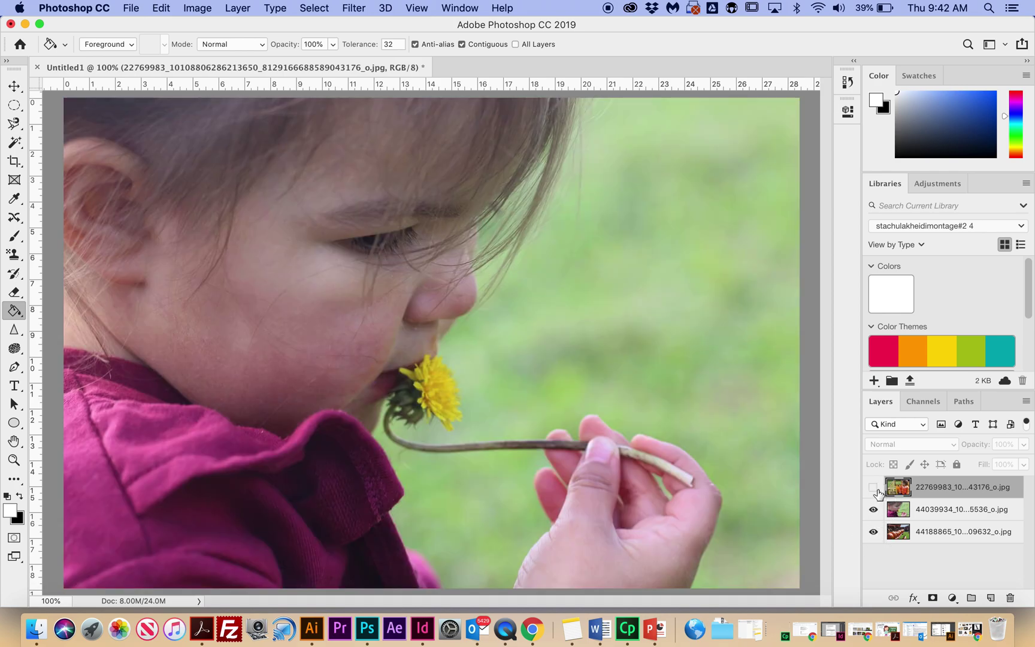
click(873, 487)
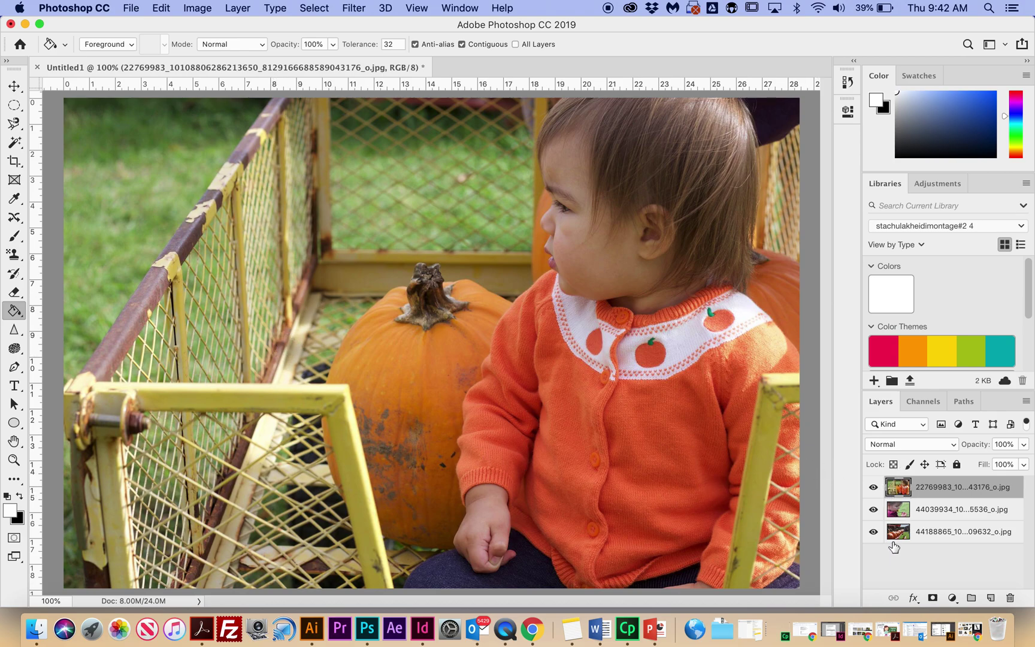
Step: Check the document's dimensions and resolution in Image Size without changing them
click(198, 9)
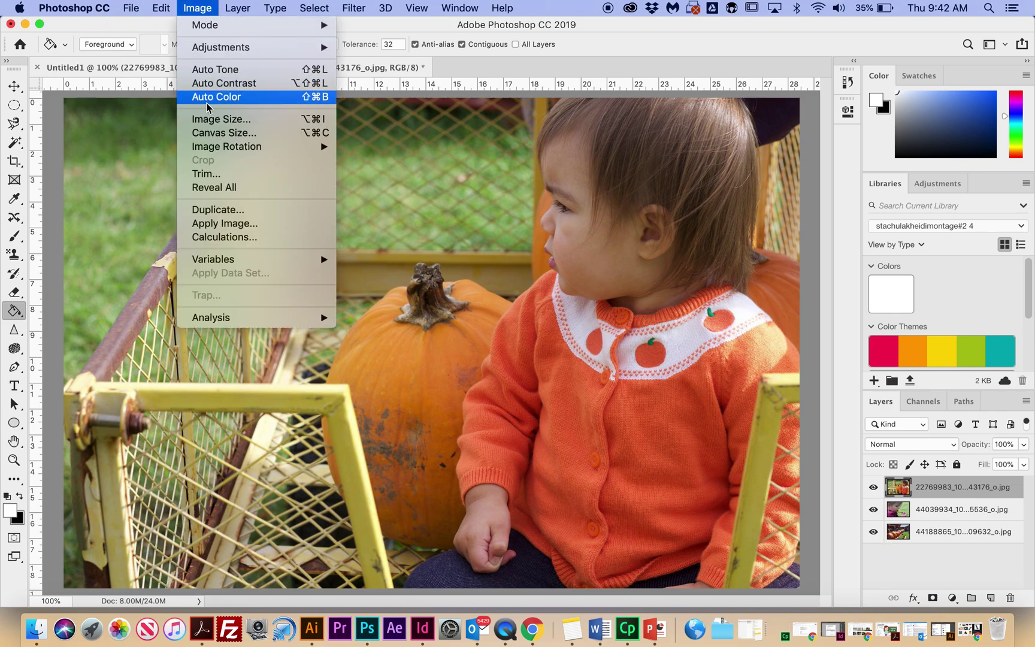
click(210, 121)
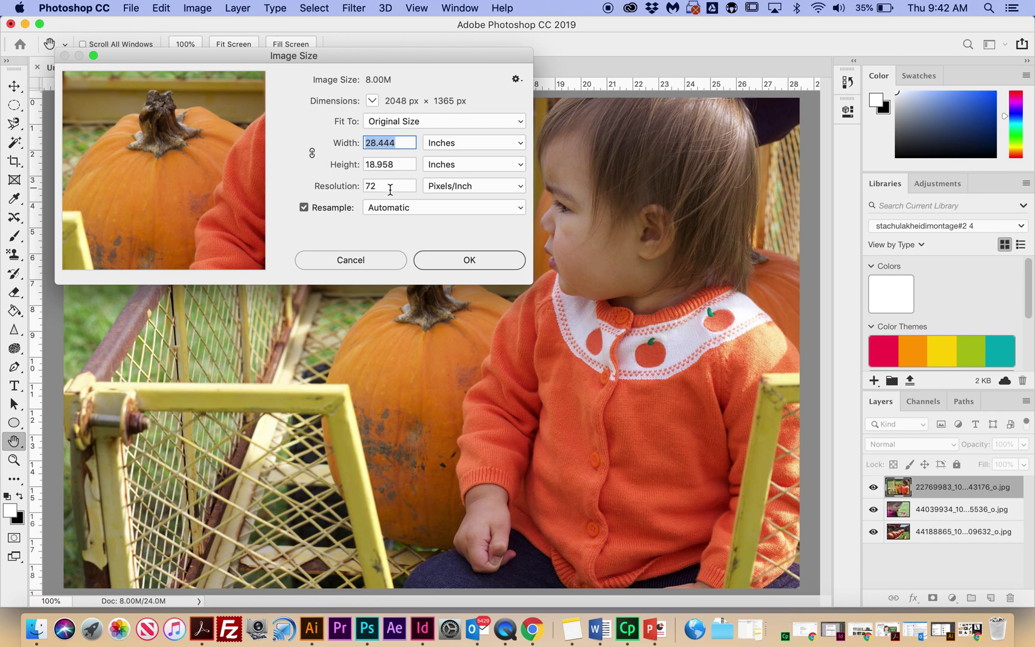
click(367, 262)
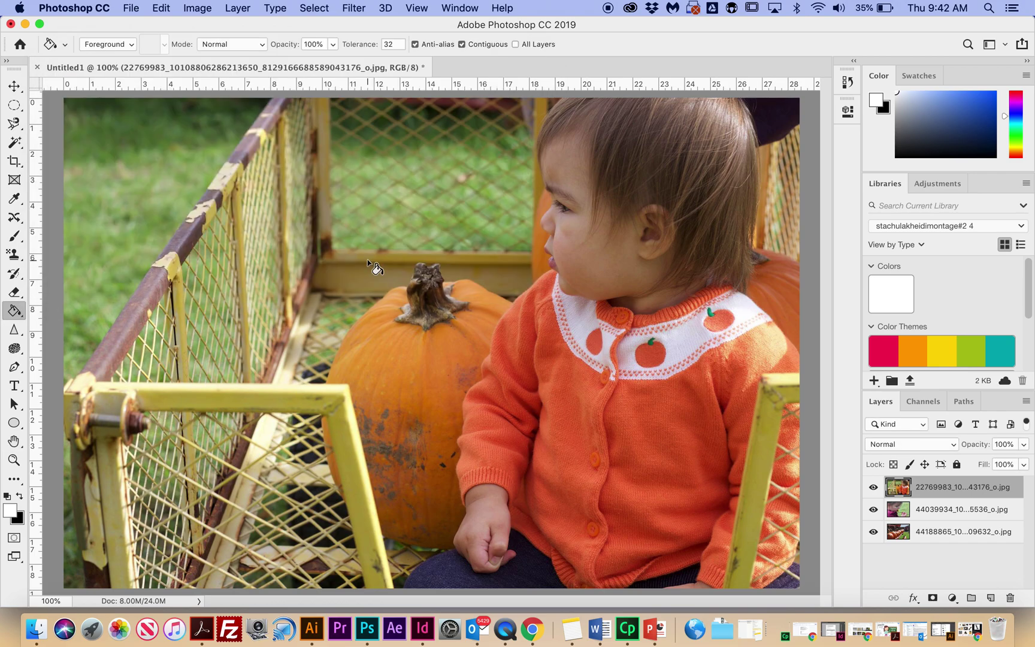
Step: Crop the document to 10 x 8 in at a resolution of 300 px/in
click(14, 161)
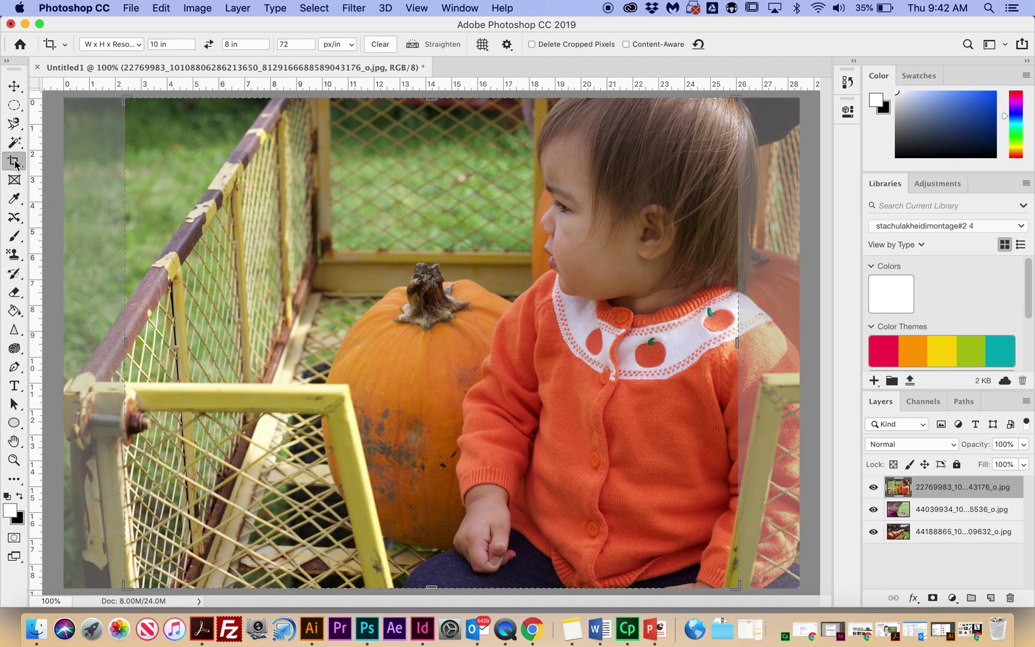
click(111, 46)
click(142, 45)
click(279, 44)
text(300)
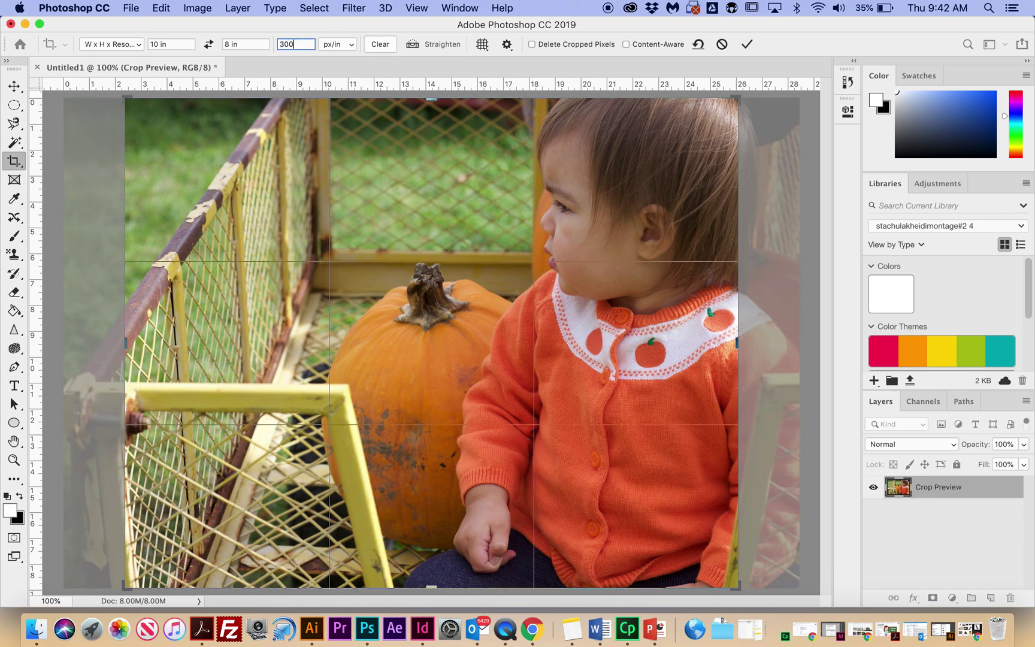
click(749, 48)
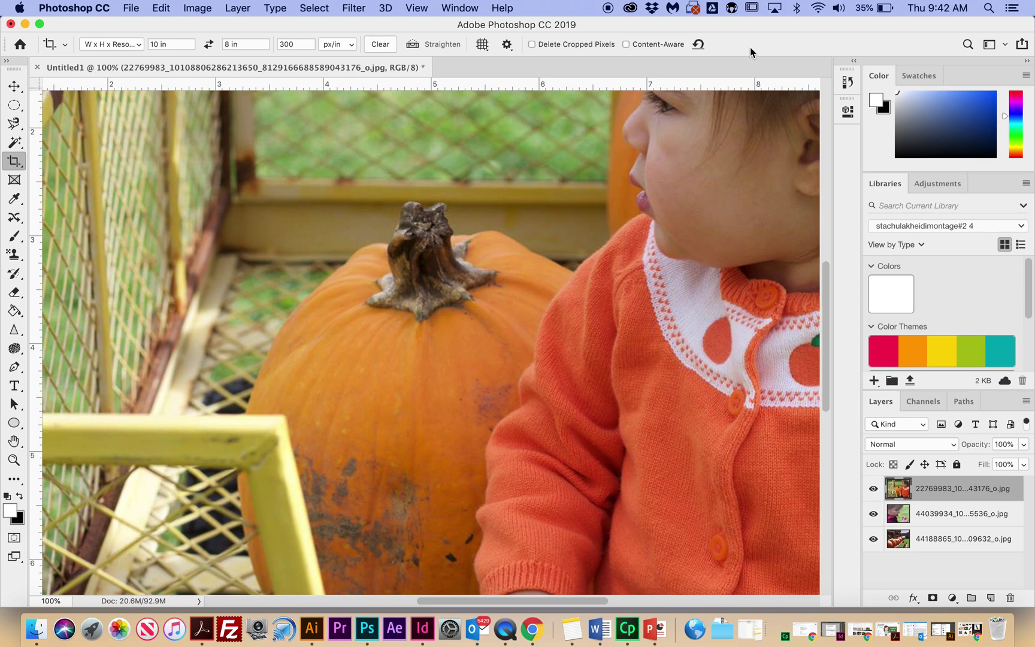
key(super+0)
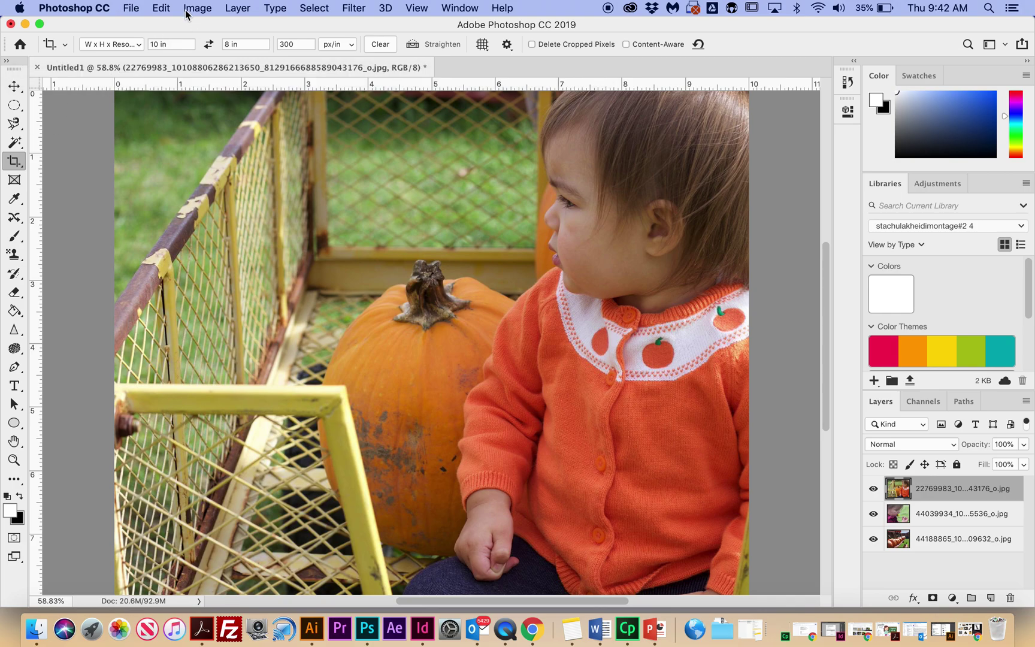
Step: Save the document as a layered Photoshop file named with the author's full name plus _DoubleExposure_MMDDYYYY, keeping Maximize Compatibility on
click(135, 11)
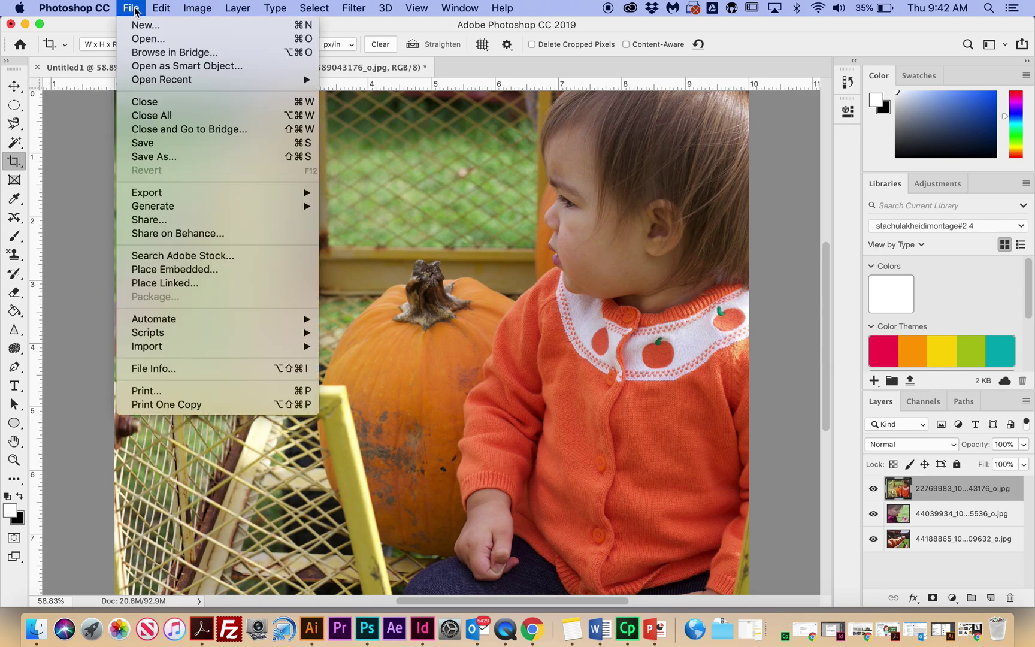
click(247, 153)
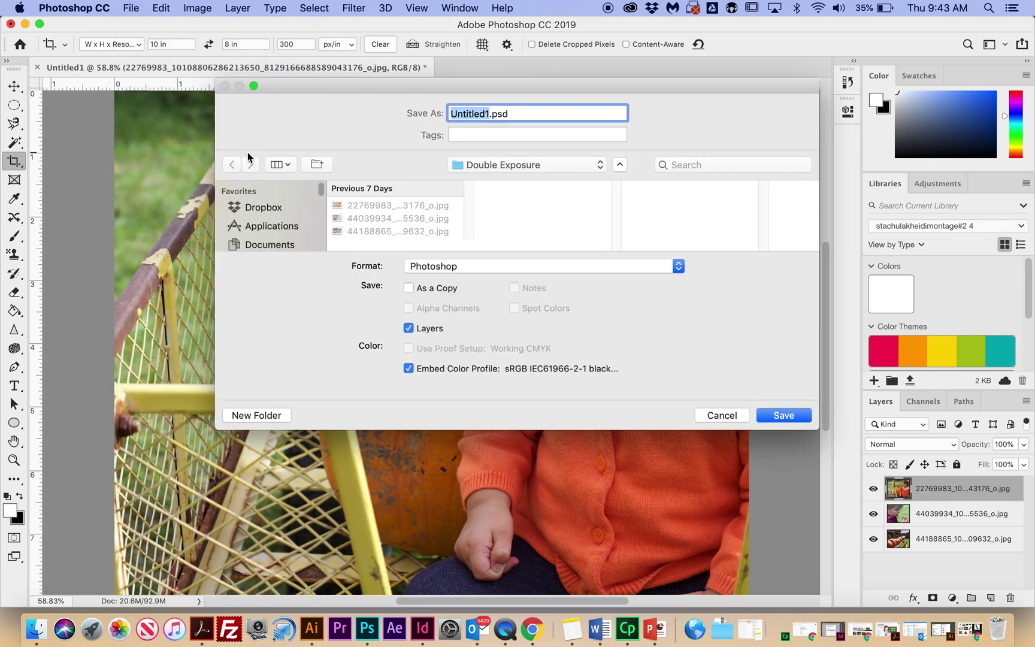
text(HeidiVare)
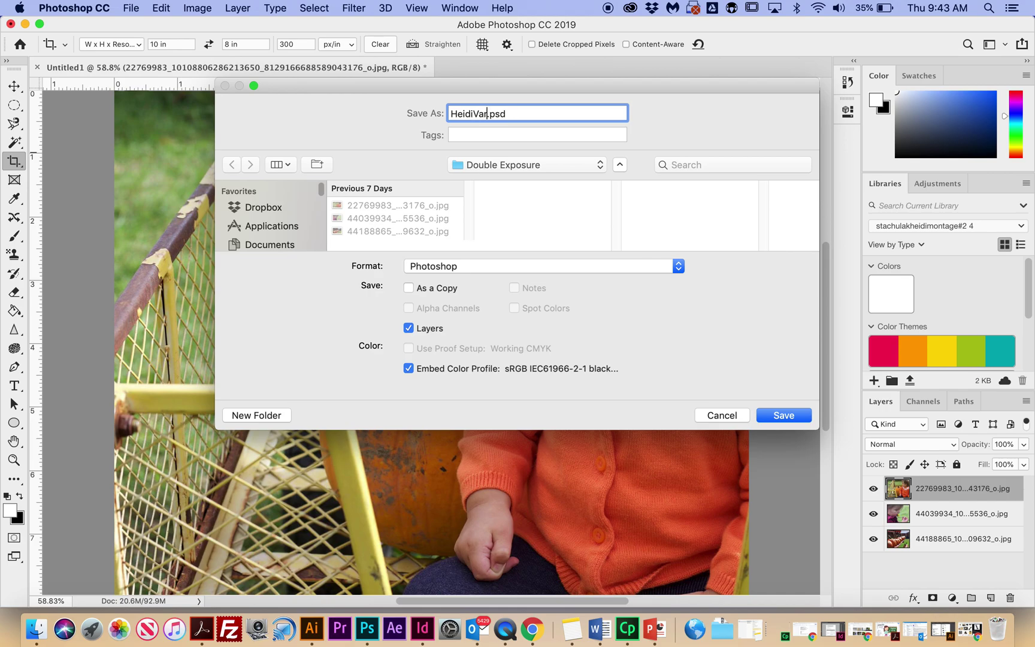
text(la_Doub)
text(leExposure)
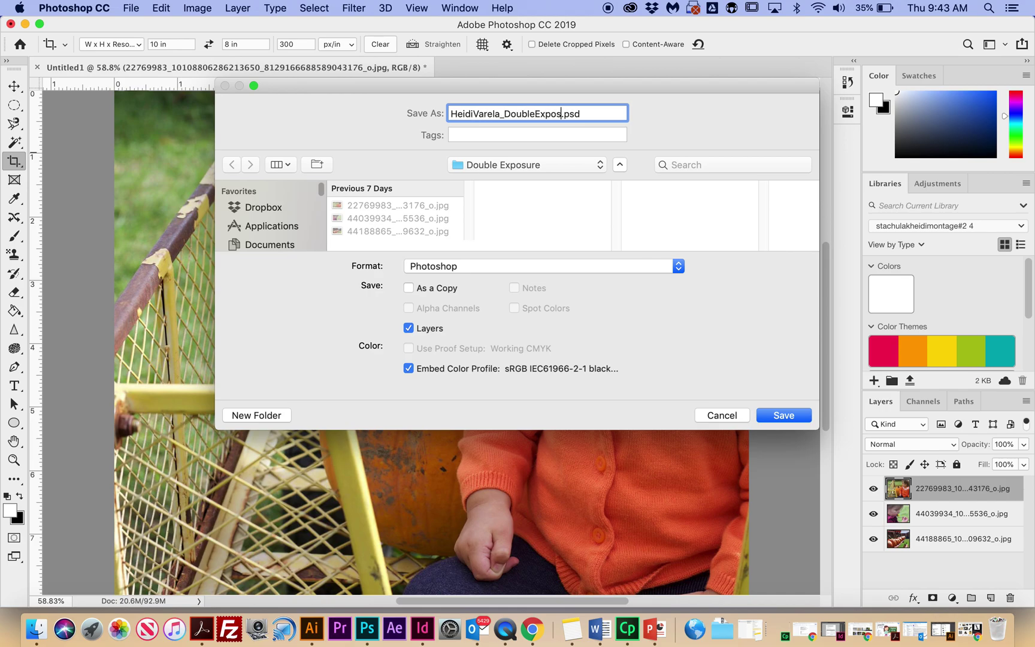
text(_MMDDYYYY)
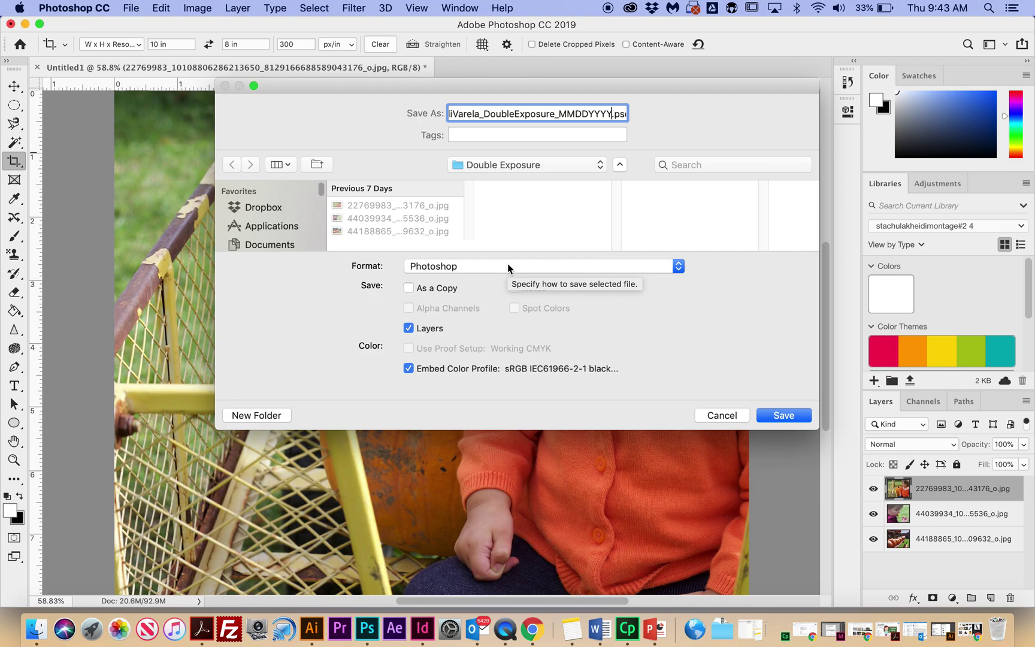
click(779, 415)
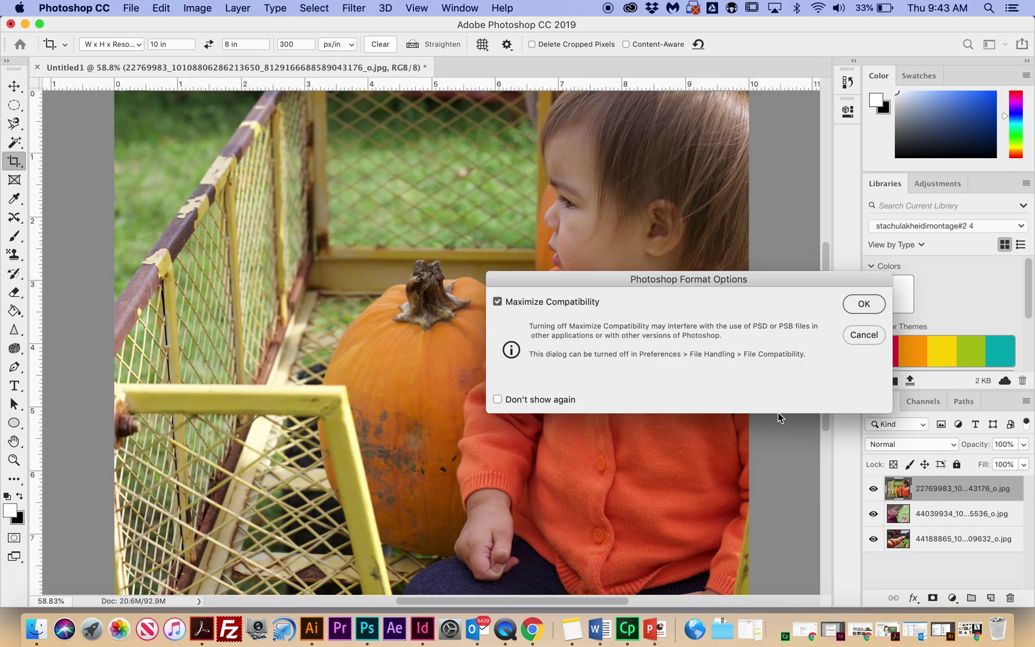
click(860, 303)
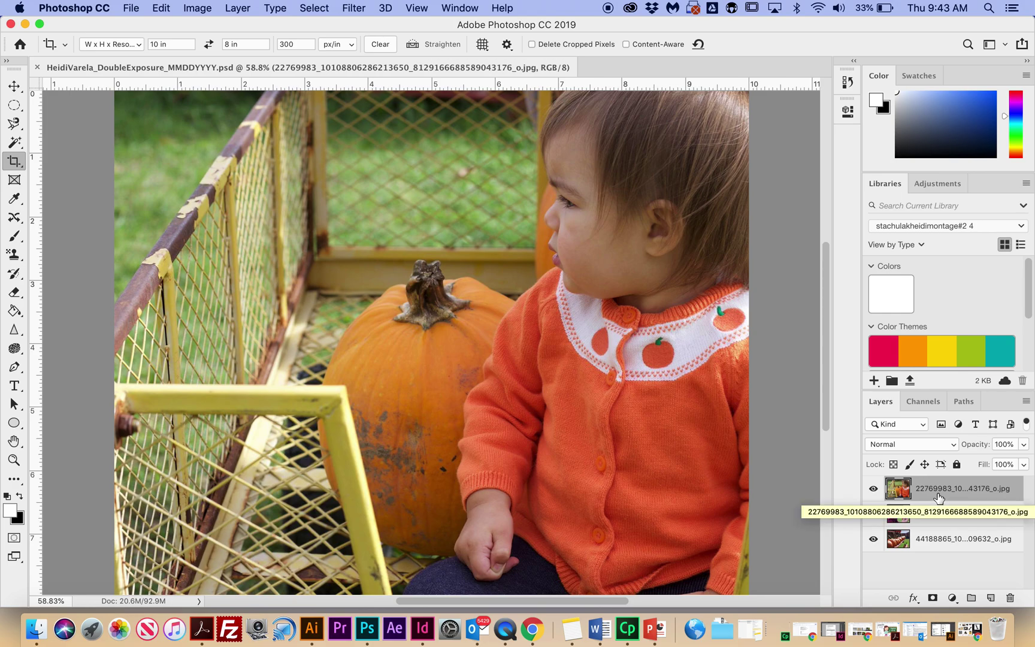
Step: Add a Channel Mixer adjustment layer above the photos and set it to Monochrome
click(953, 598)
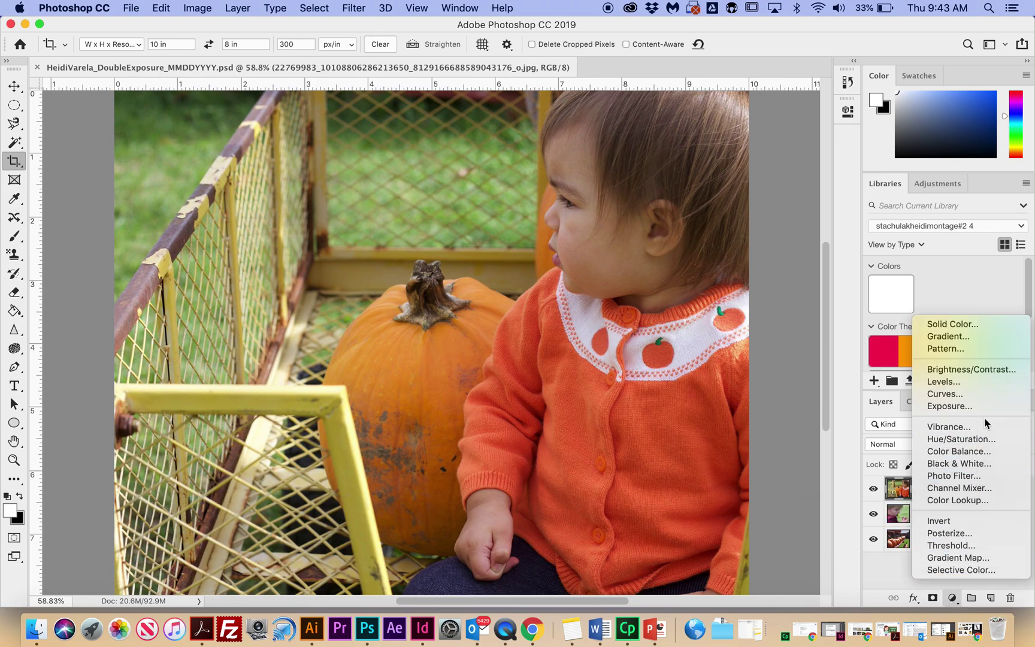
click(958, 486)
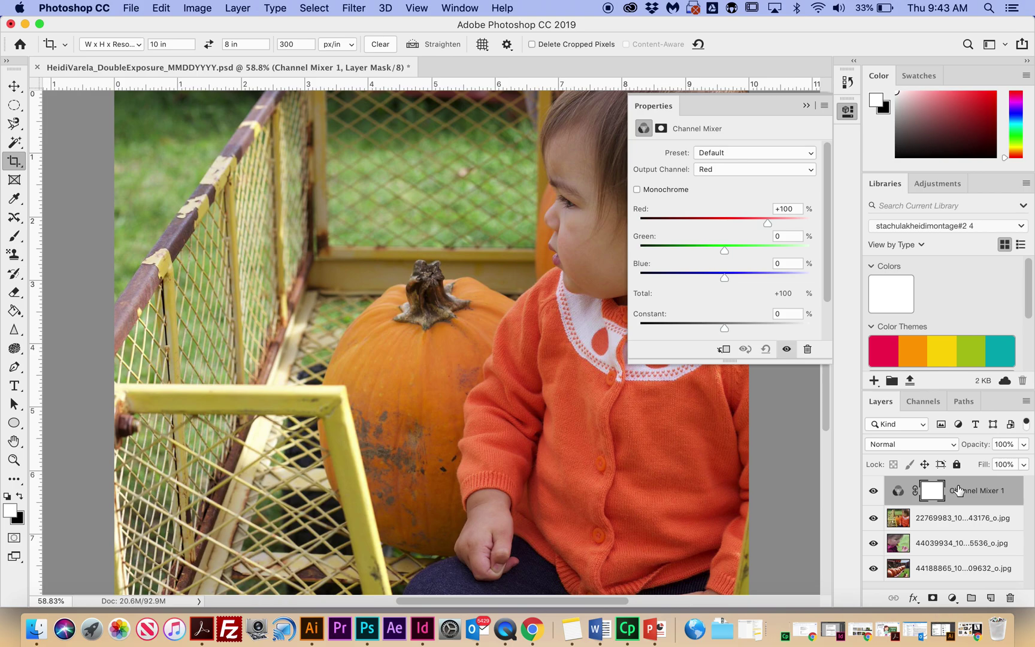
click(637, 189)
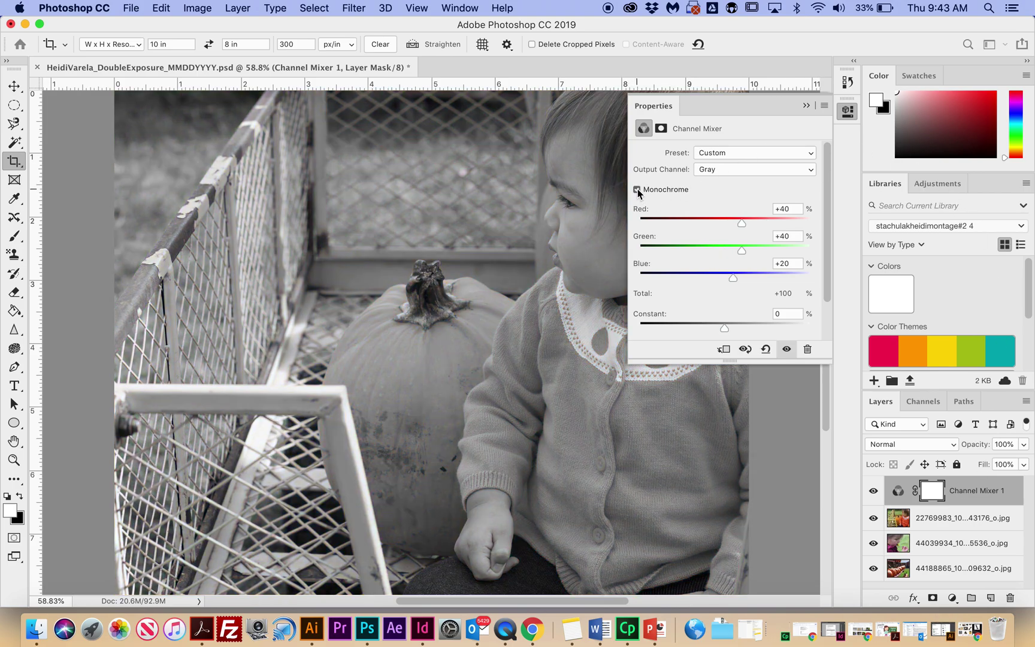
click(808, 105)
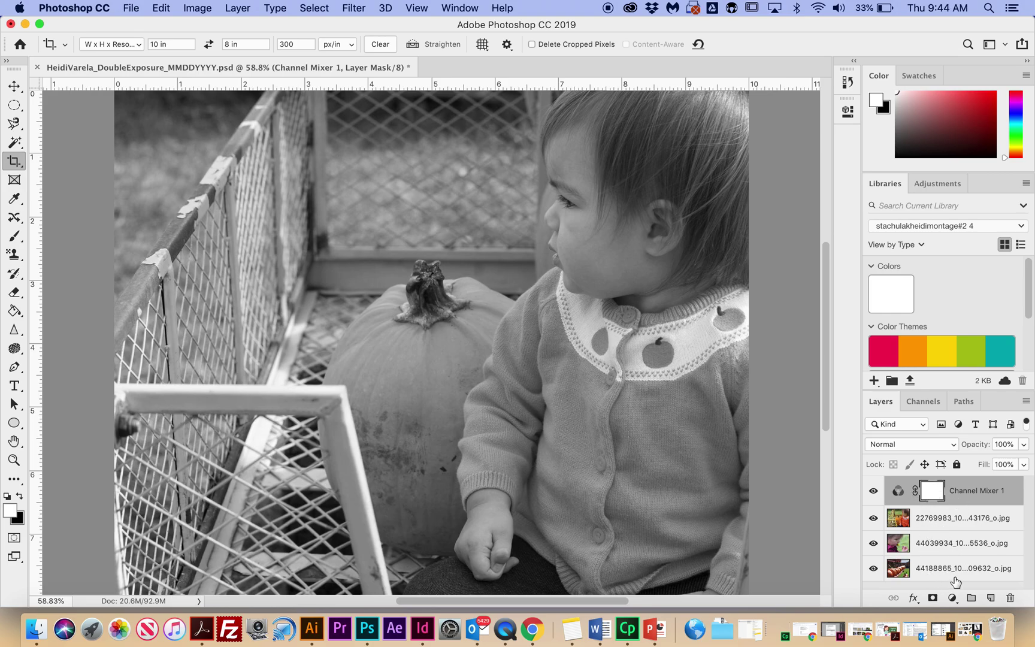
Step: Preview the Darken, Linear Burn, Screen, Overlay and Difference blend modes on the top photo layer and restore it to Normal
click(950, 522)
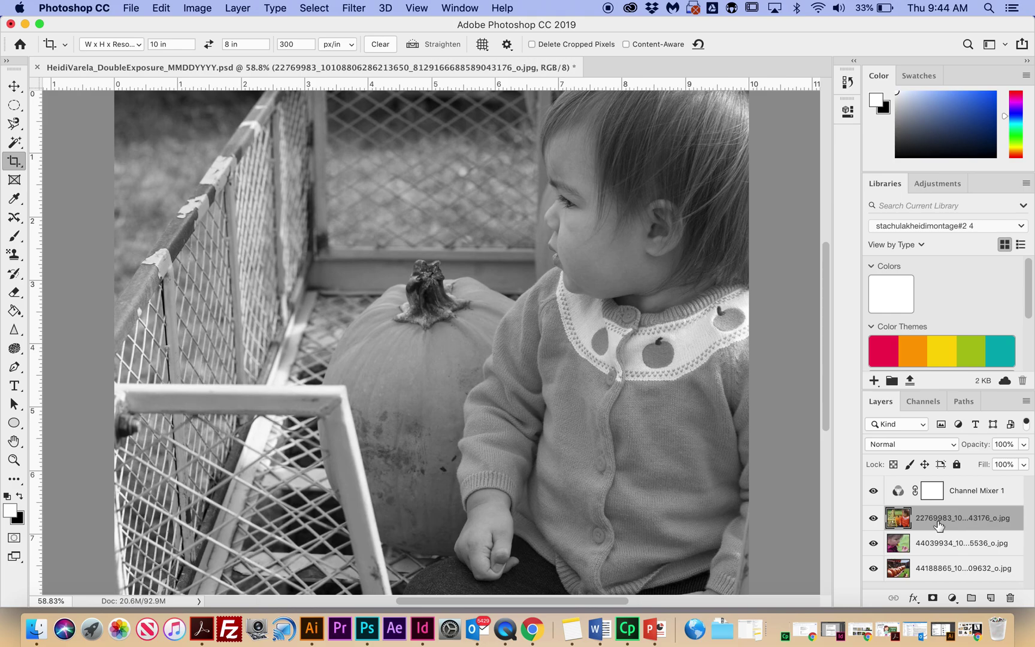
click(955, 444)
click(934, 473)
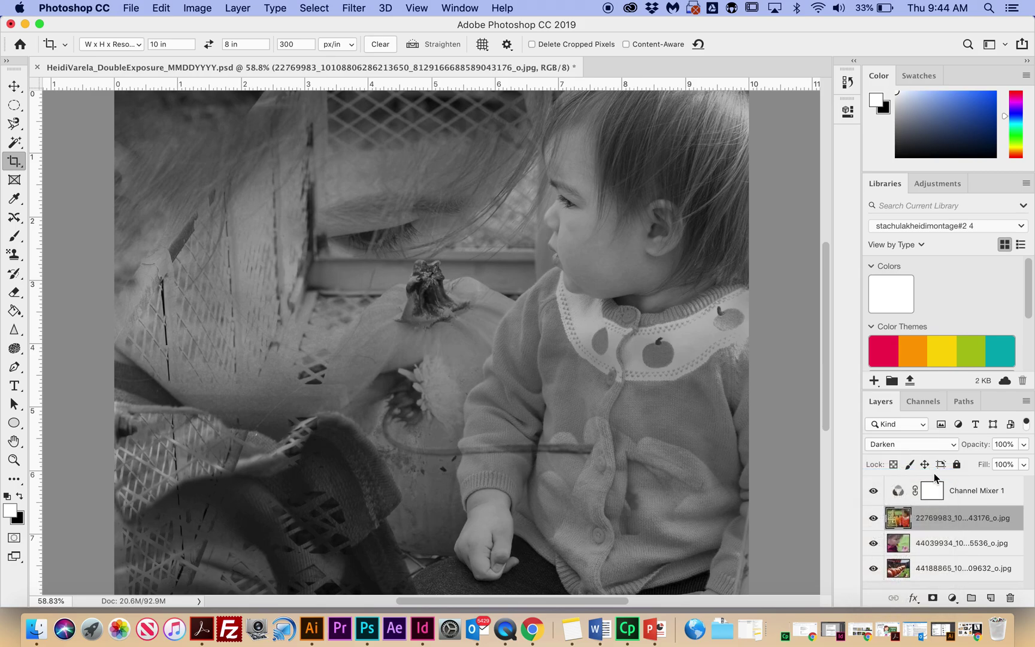
click(952, 446)
click(947, 475)
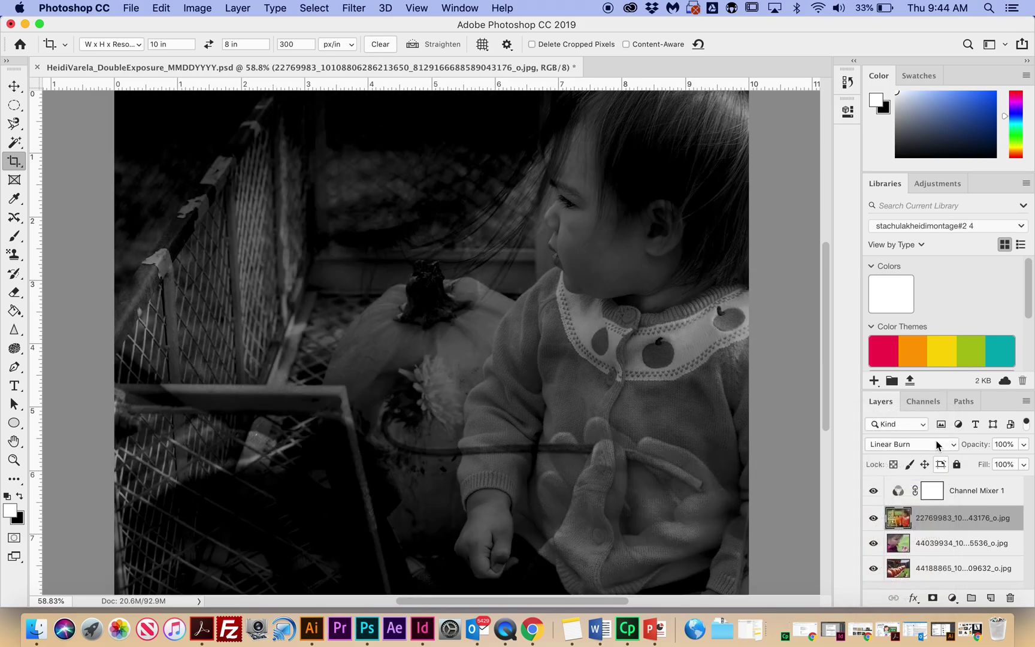
click(938, 446)
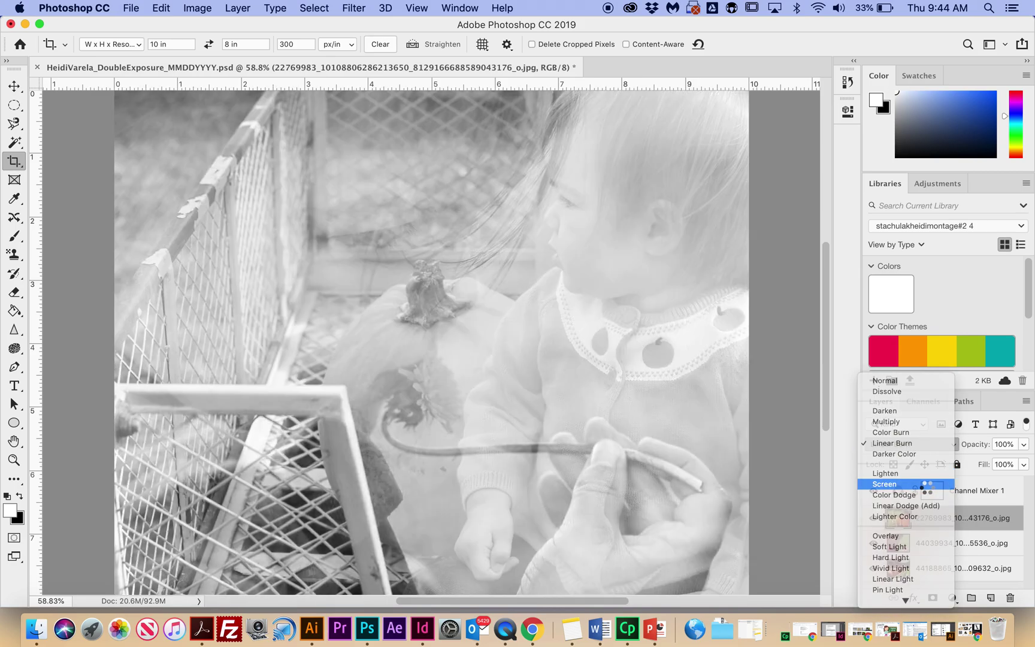
click(926, 483)
click(920, 443)
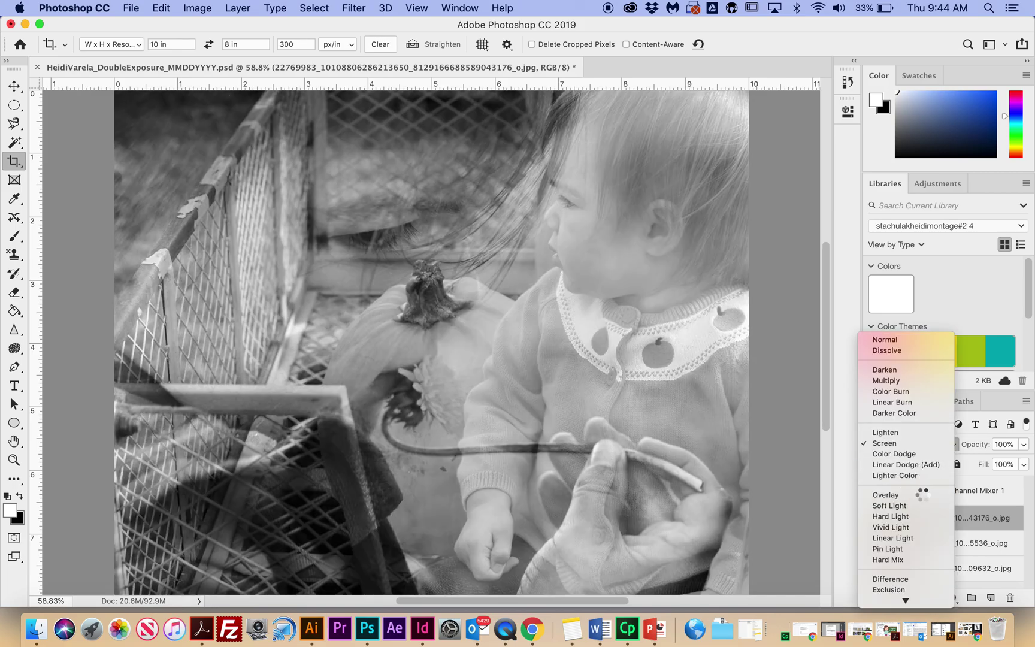
click(921, 492)
click(910, 444)
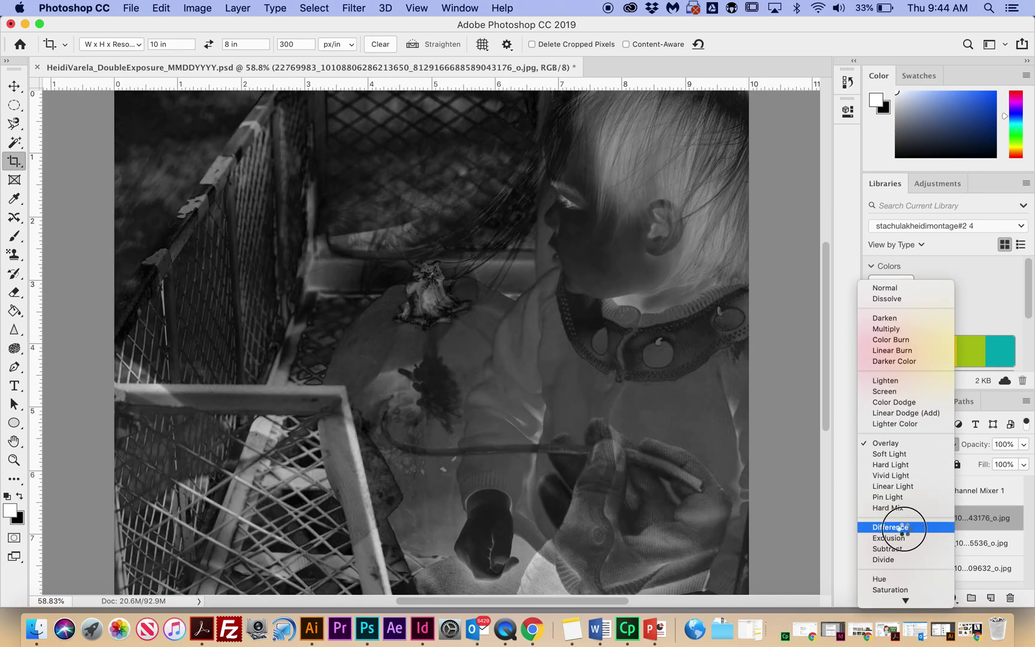
click(906, 529)
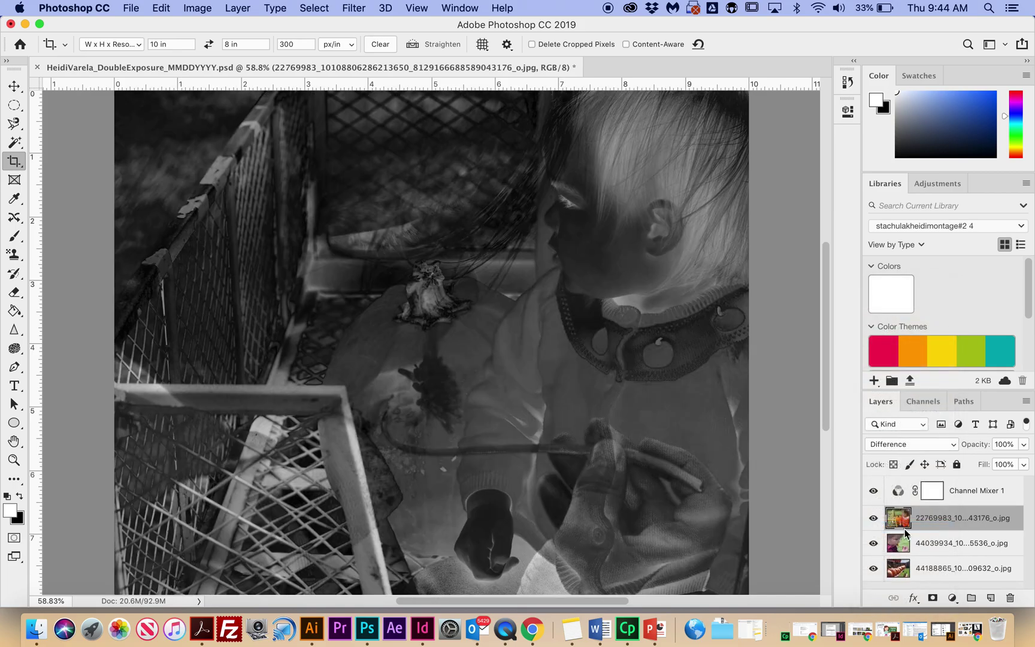
click(928, 446)
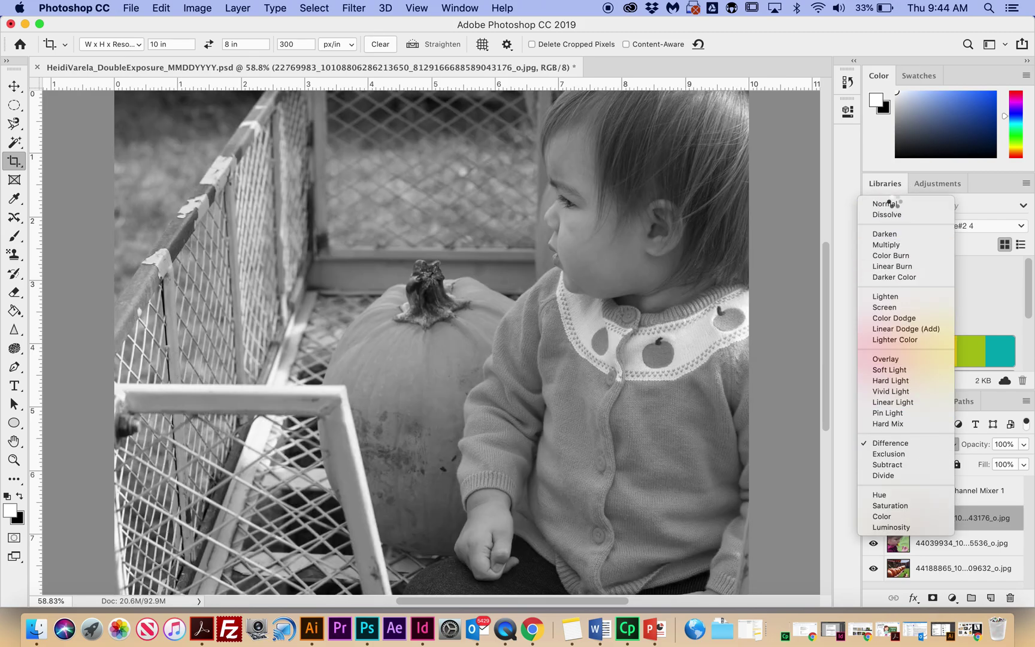
click(891, 204)
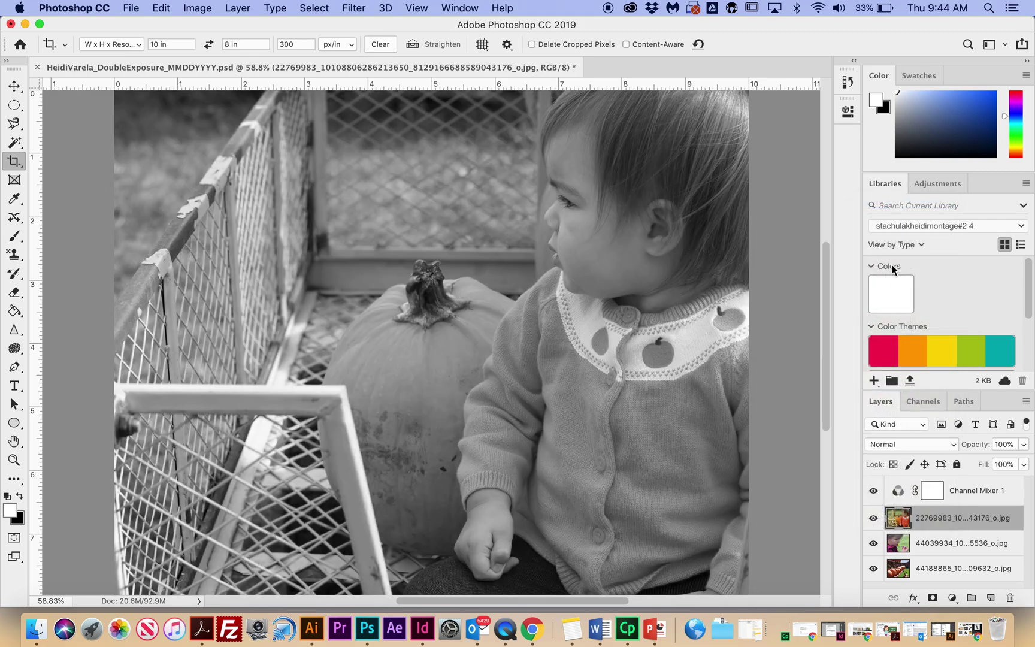
Step: Lower the top photo layer's opacity to 42% and hide the layer
click(1023, 445)
drag(1025, 464, 989, 465)
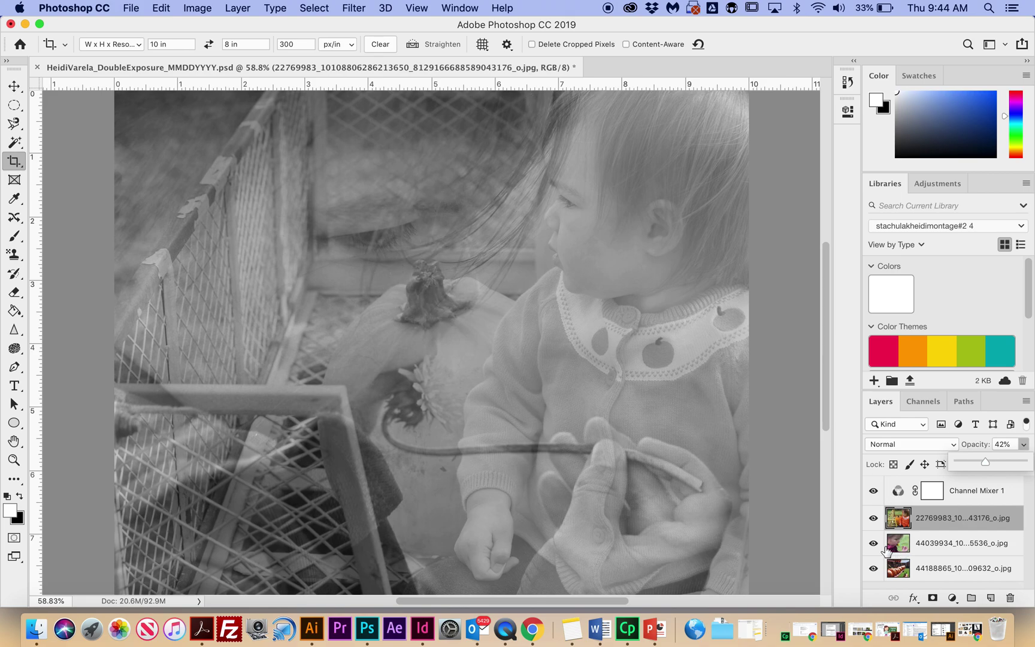
click(873, 519)
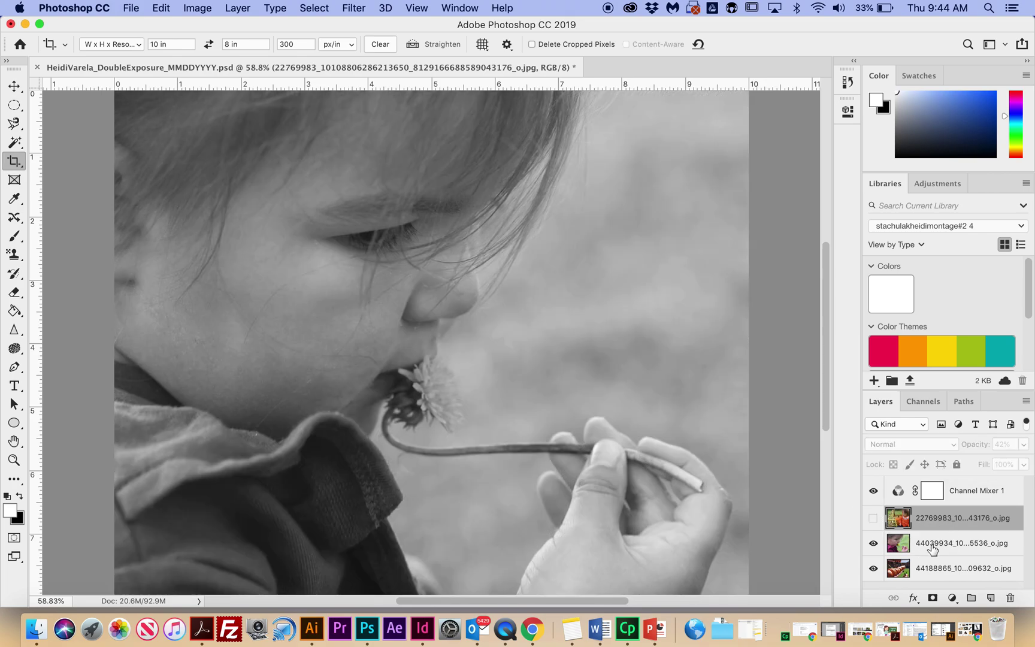
Step: Lower the opacity of the middle photo layer, the child with the flower, to 76% in Normal blend mode
click(935, 549)
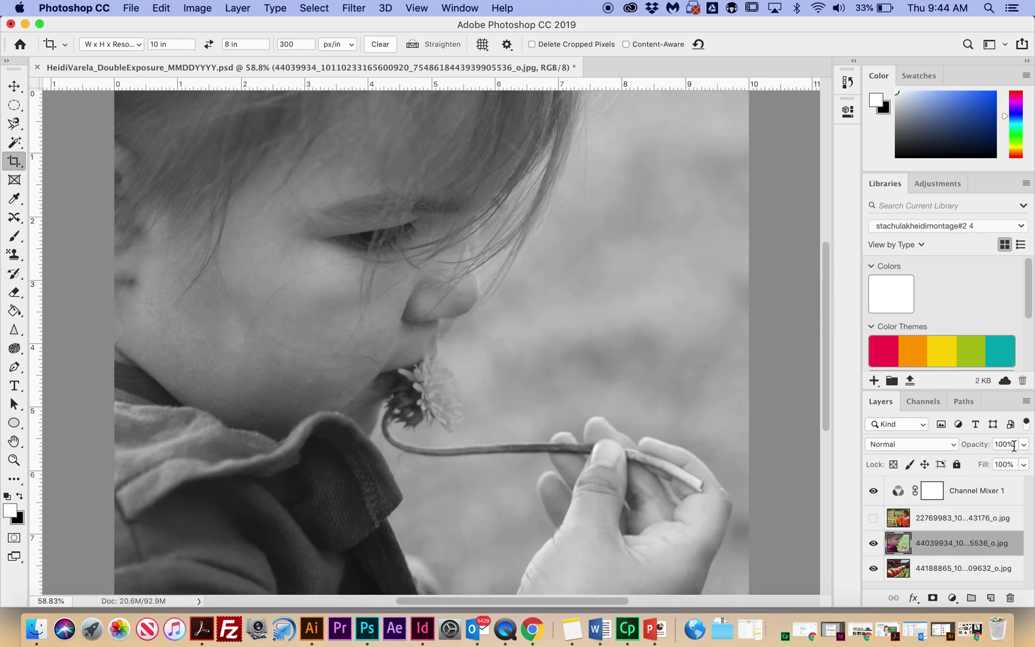
click(939, 574)
click(945, 548)
click(1024, 443)
drag(1026, 461, 997, 469)
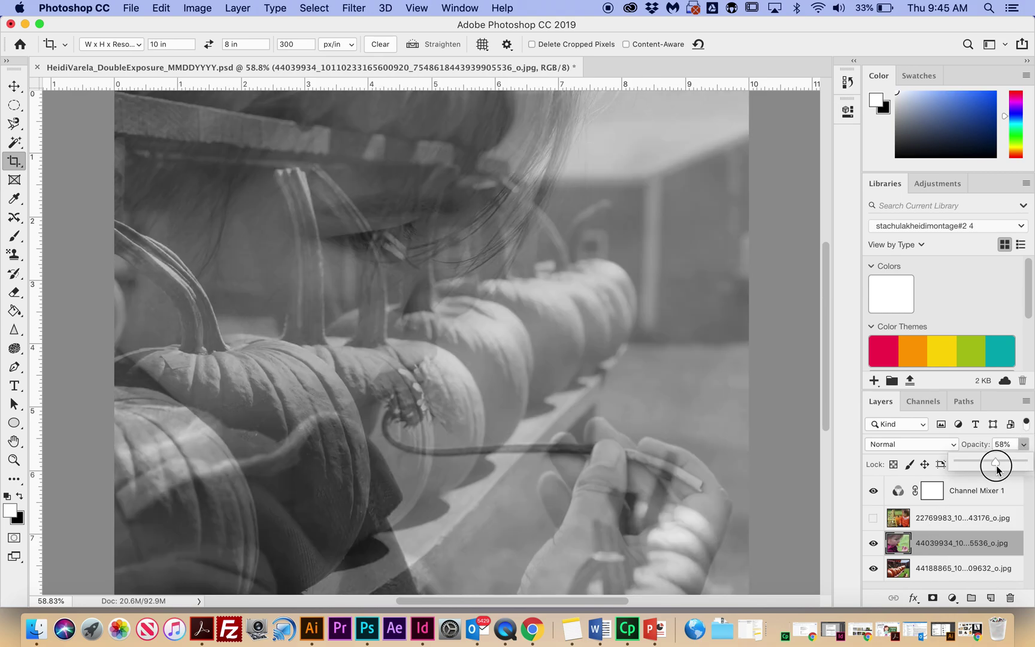
drag(997, 467, 1010, 468)
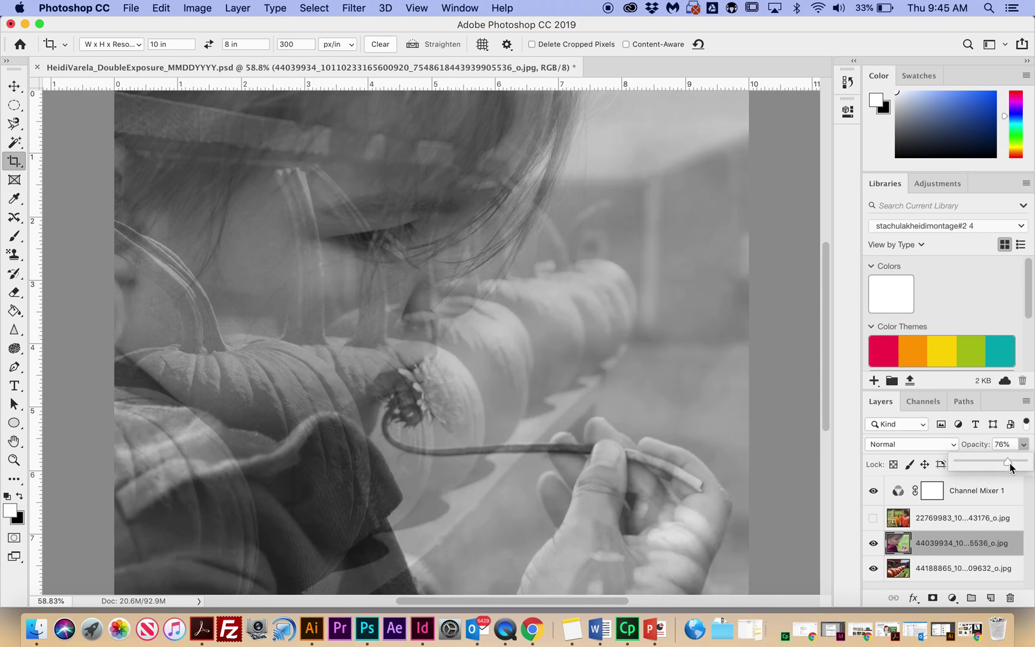
click(905, 446)
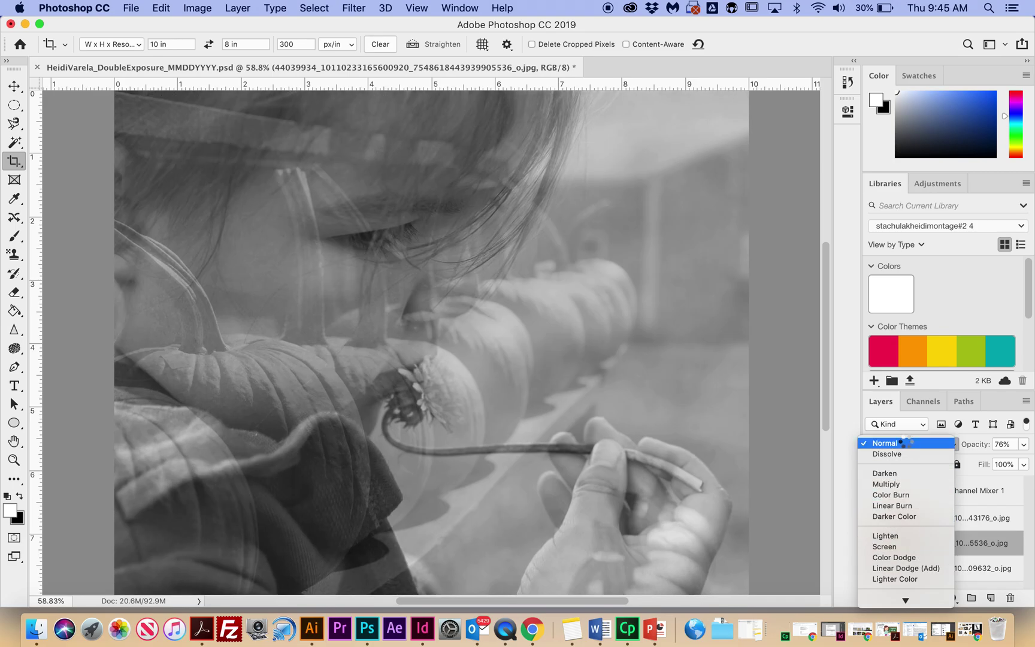
click(907, 442)
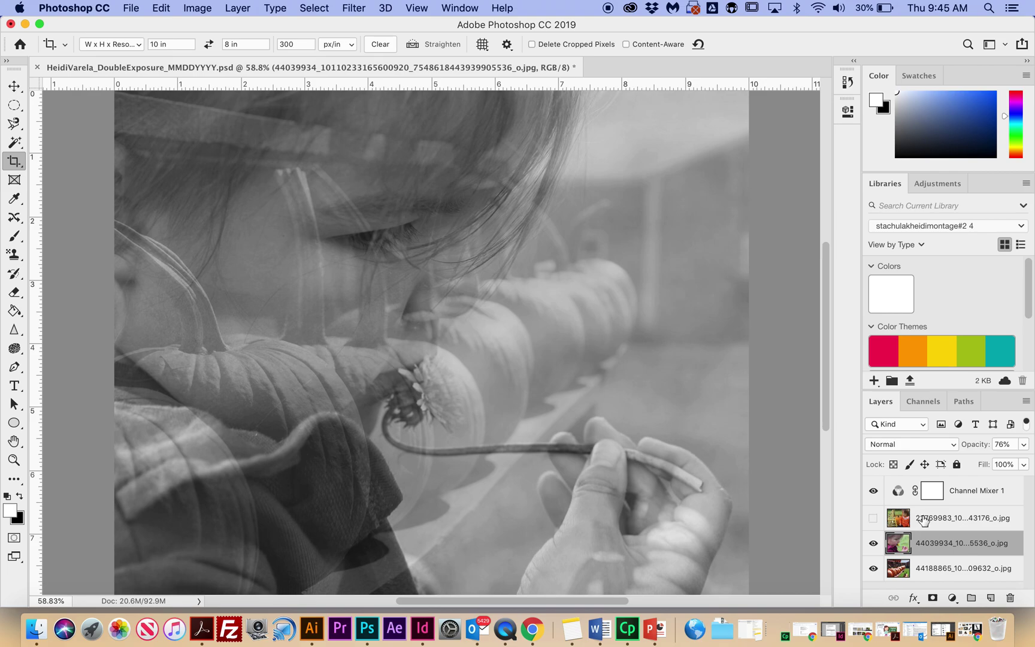
Step: Flip the bottom photo layer with the row of pumpkins horizontally
click(910, 570)
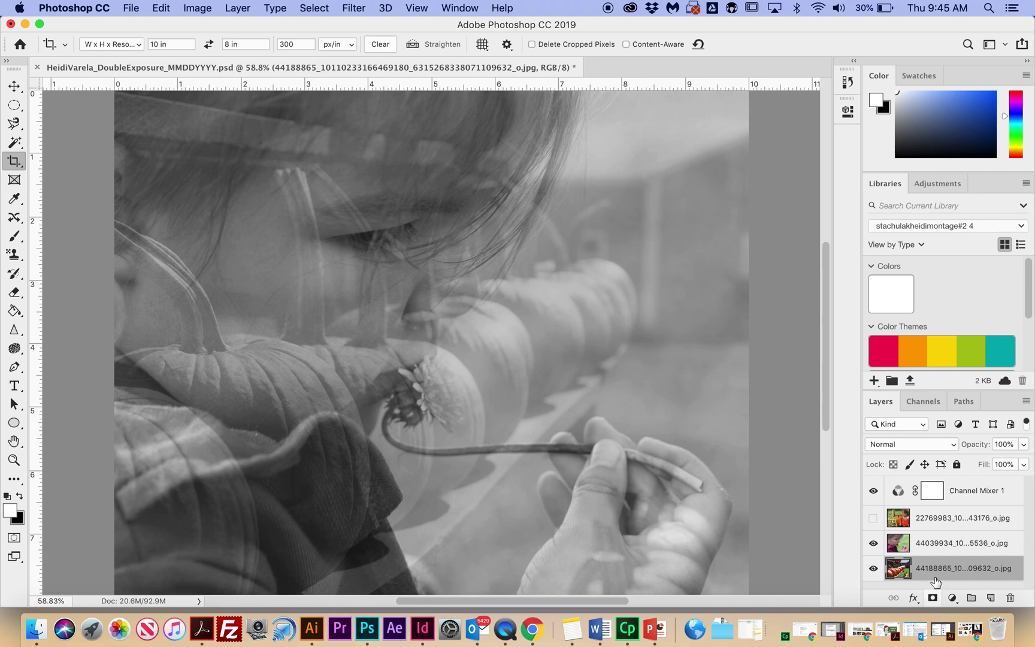
click(161, 8)
mouse_move(246, 341)
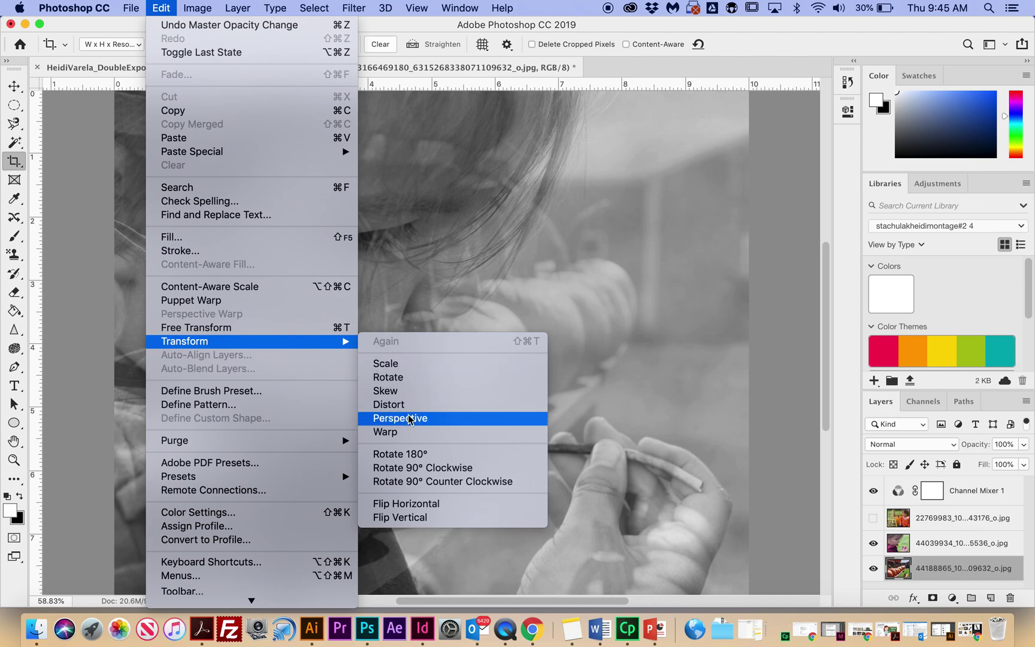
click(423, 506)
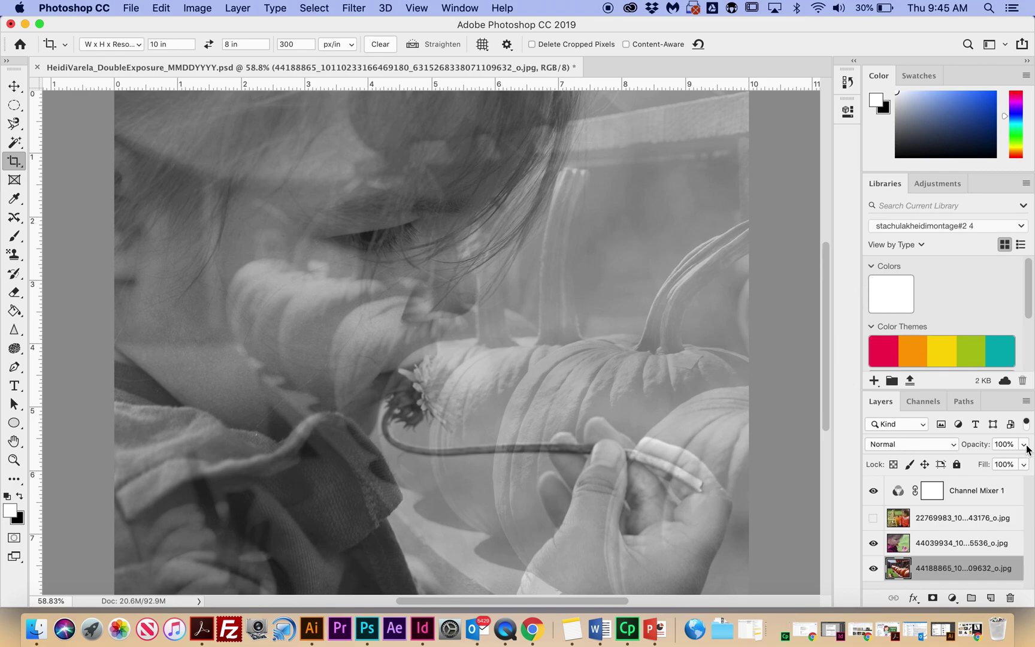
Step: Adjust the middle photo layer's opacity to 57% so the pumpkins show through the child's face
click(906, 546)
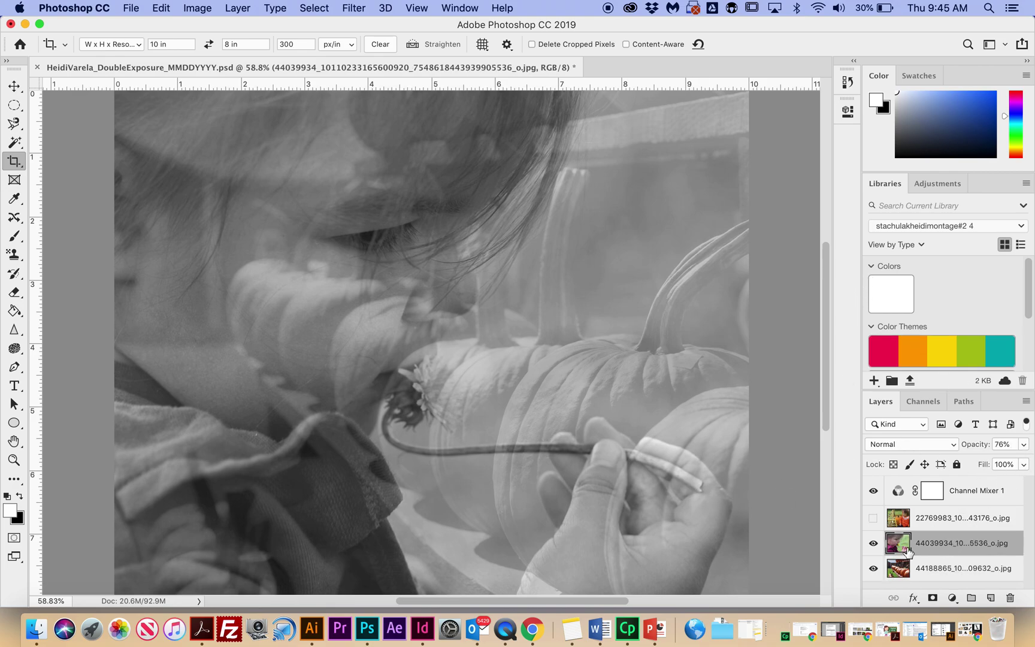
click(1024, 444)
drag(1008, 461, 1018, 466)
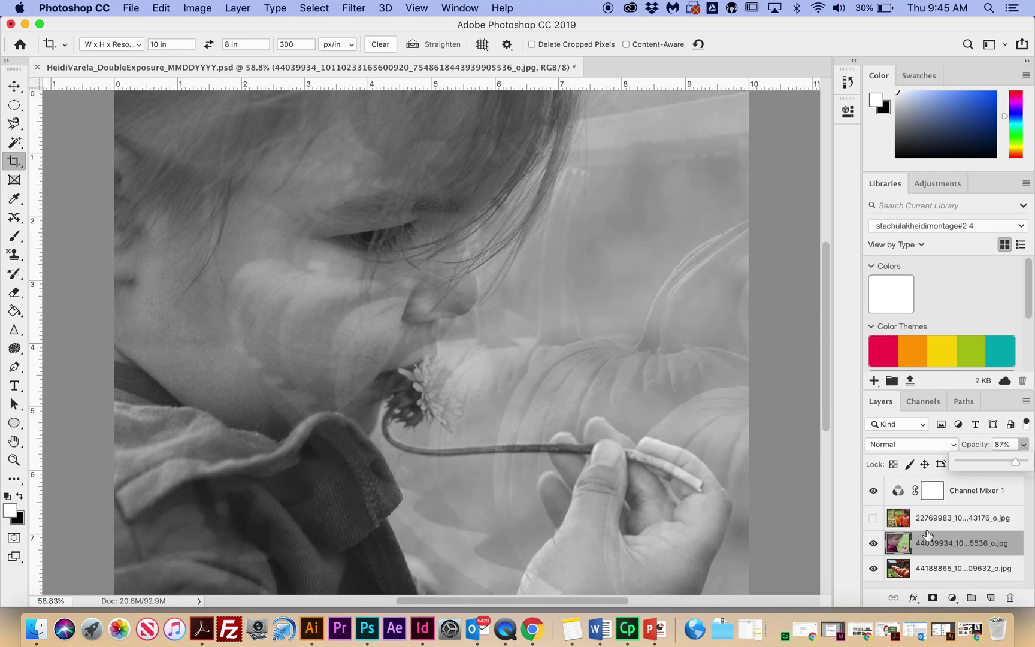
drag(1016, 463, 997, 466)
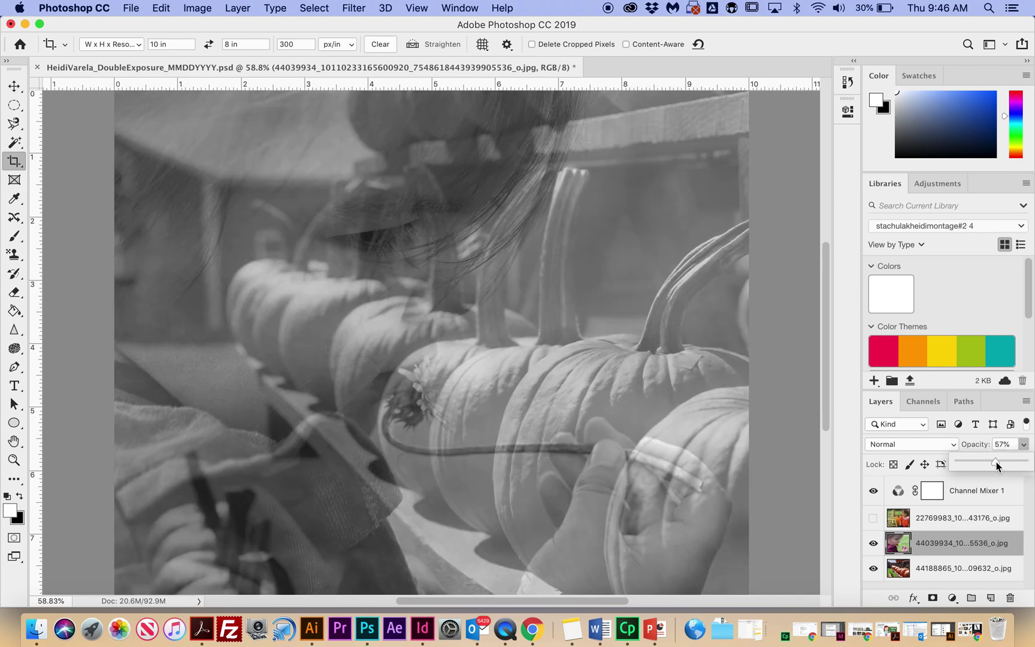
Step: Reduce the bottom pumpkin photo layer's opacity to 65%
click(976, 568)
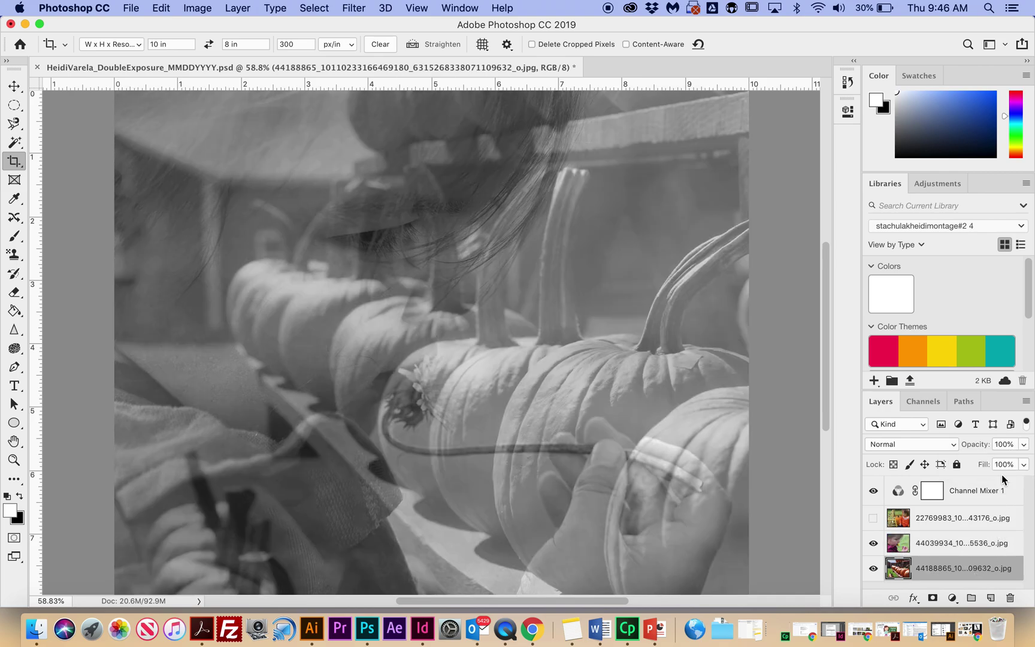
click(1023, 444)
drag(1023, 460, 1004, 465)
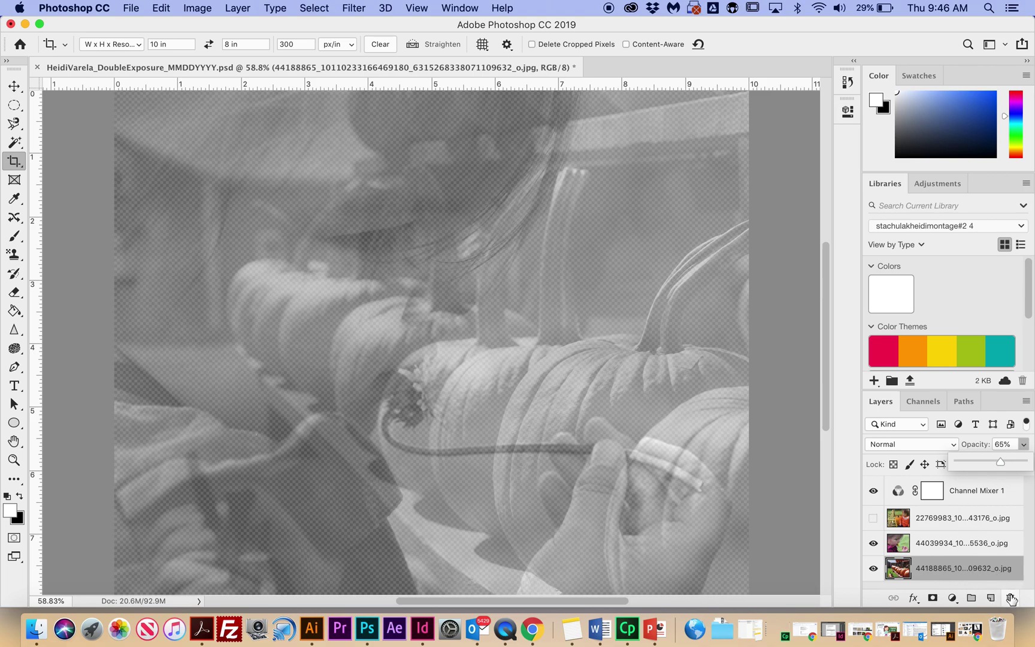
Step: Add a new blank layer and move it beneath all the photo layers
click(992, 601)
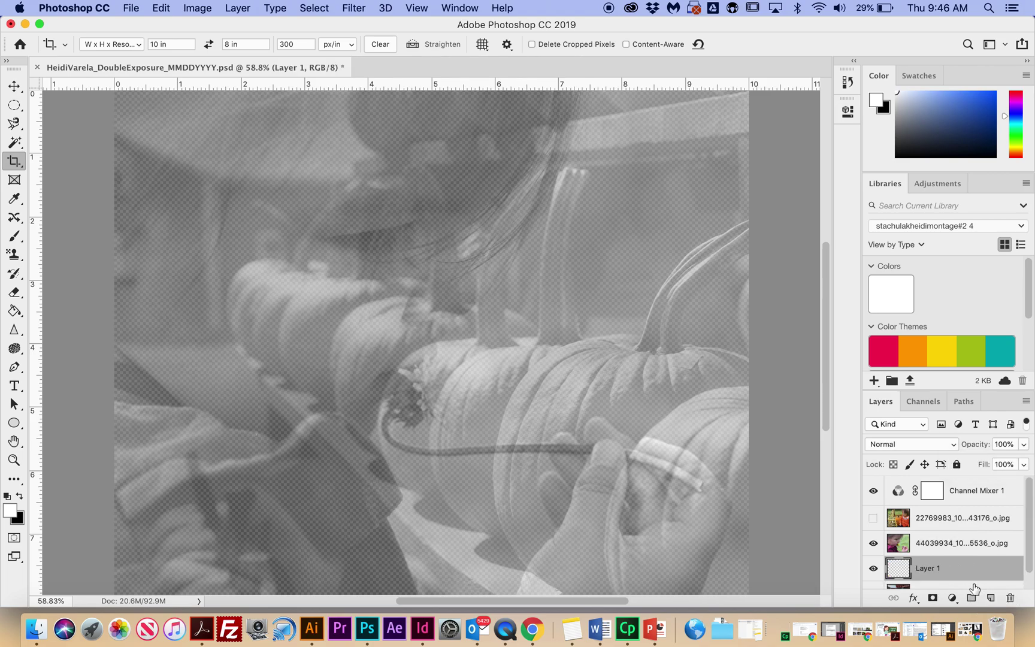
scroll(975, 571, down, 1)
drag(937, 551, 933, 579)
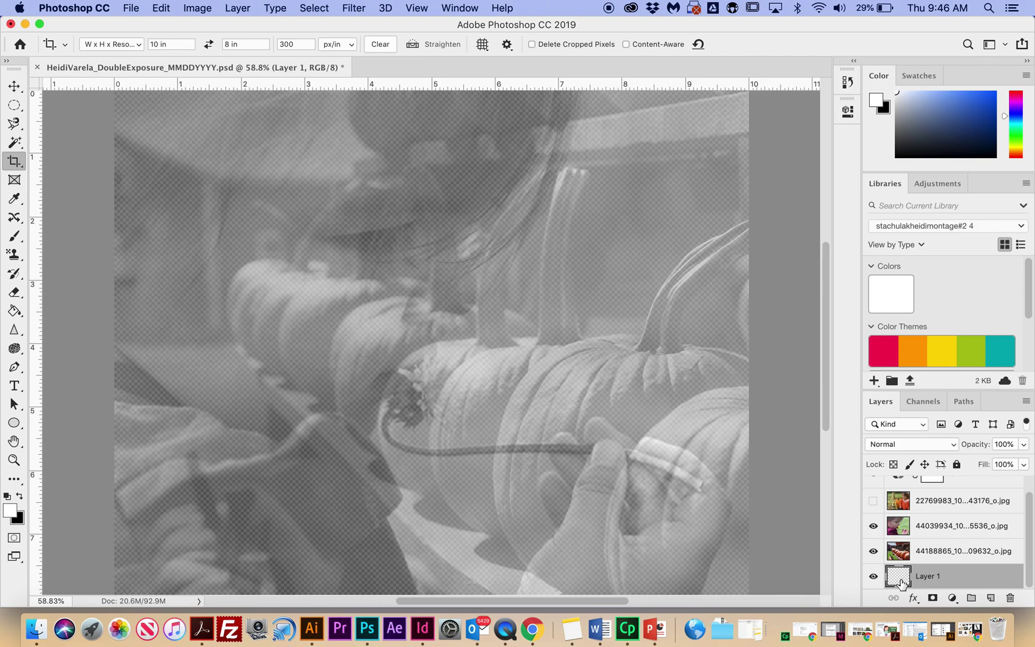
Step: Fill the blank bottom layer with white (ffffff) using the Paint Bucket tool
click(14, 312)
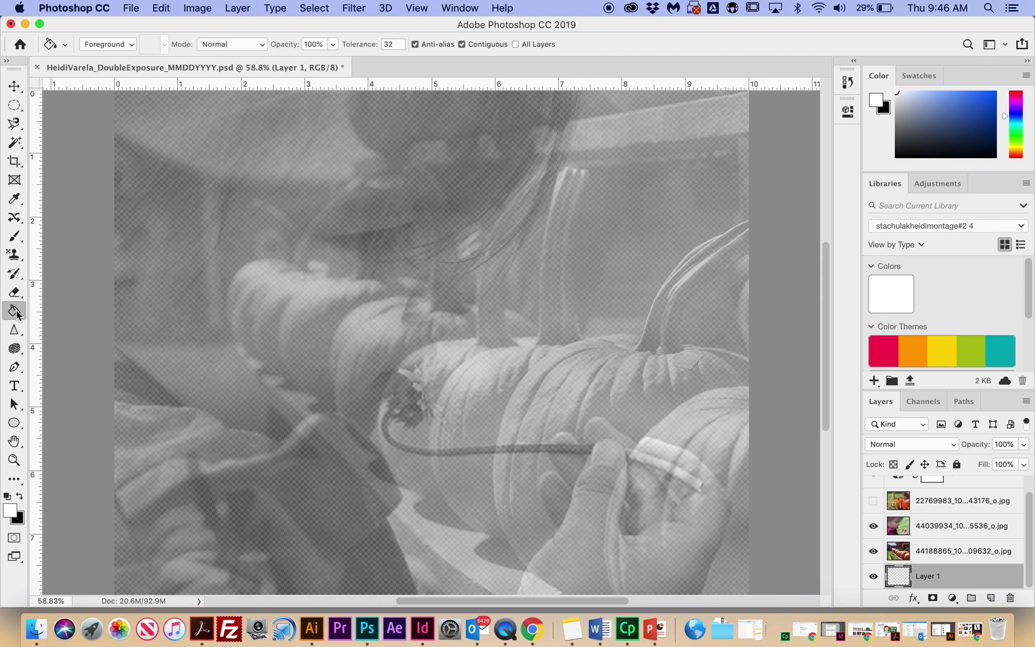
click(15, 312)
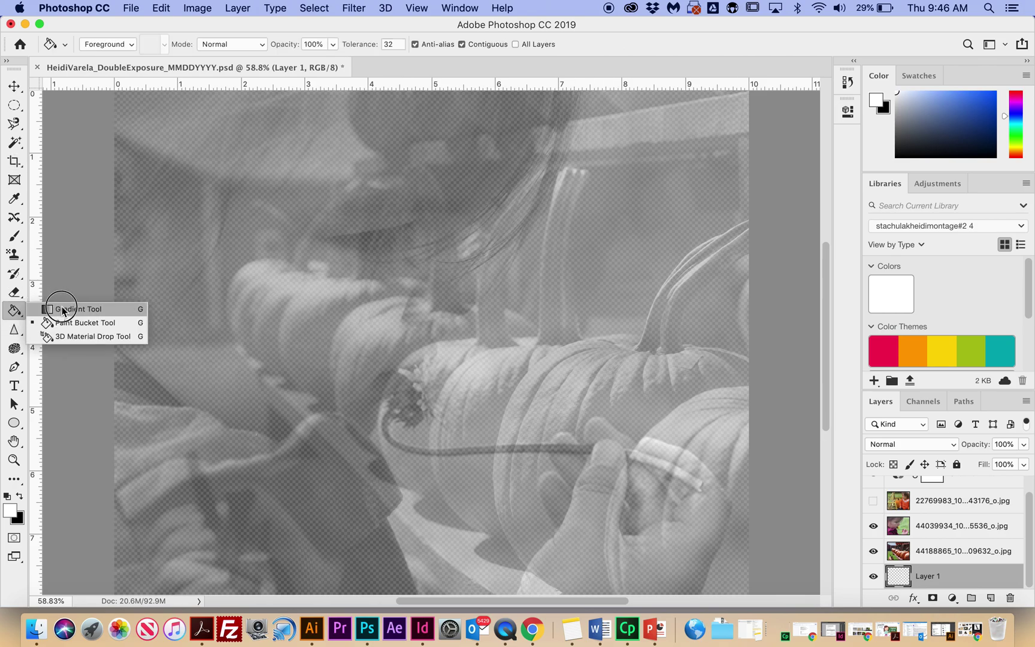
click(72, 324)
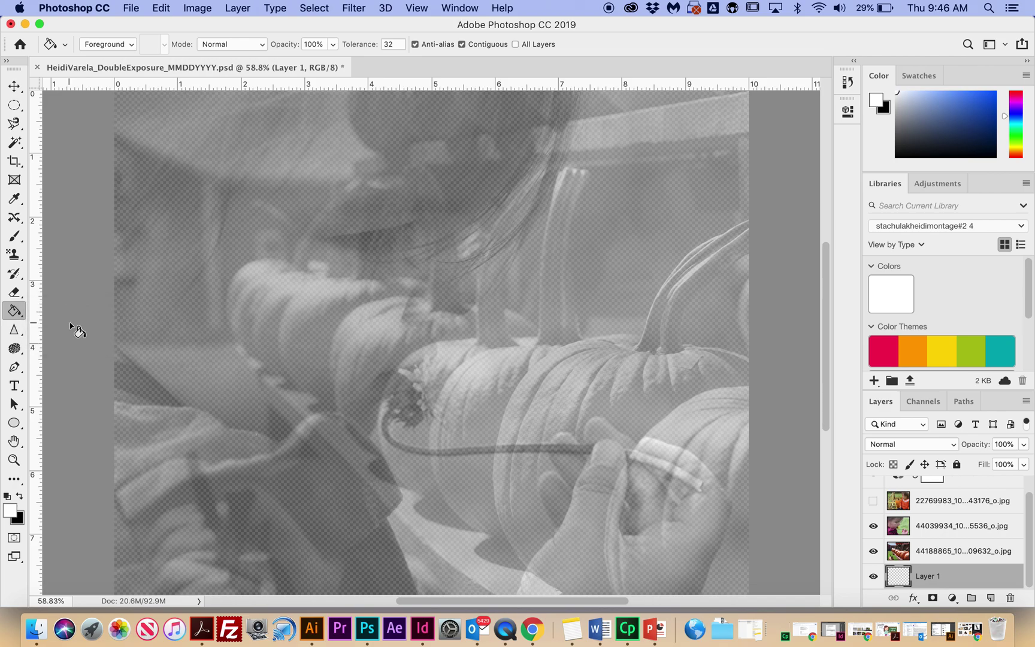
click(10, 511)
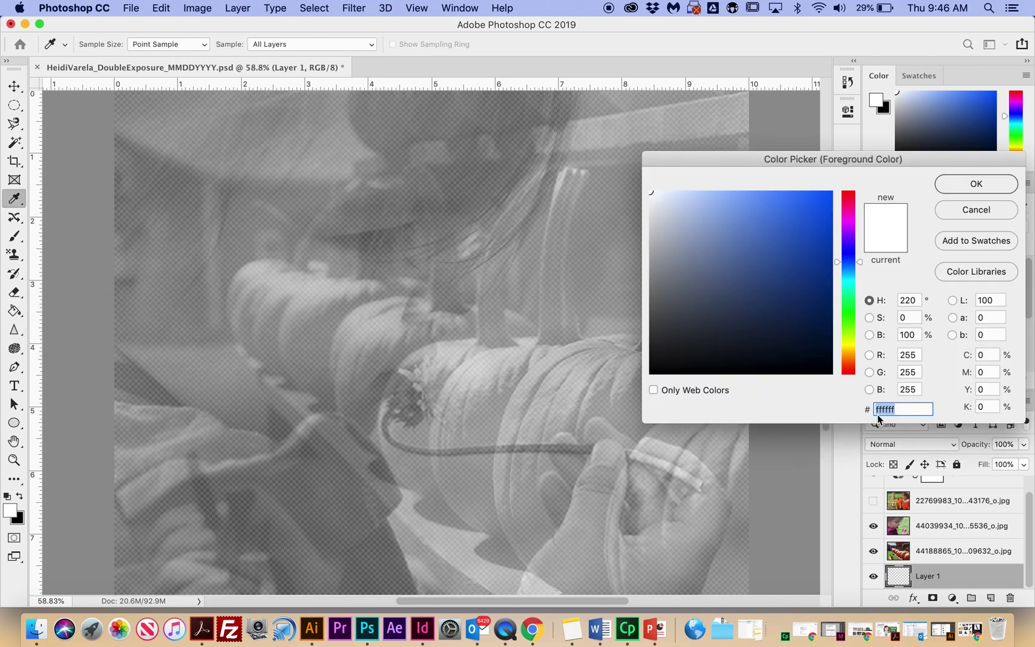
click(976, 184)
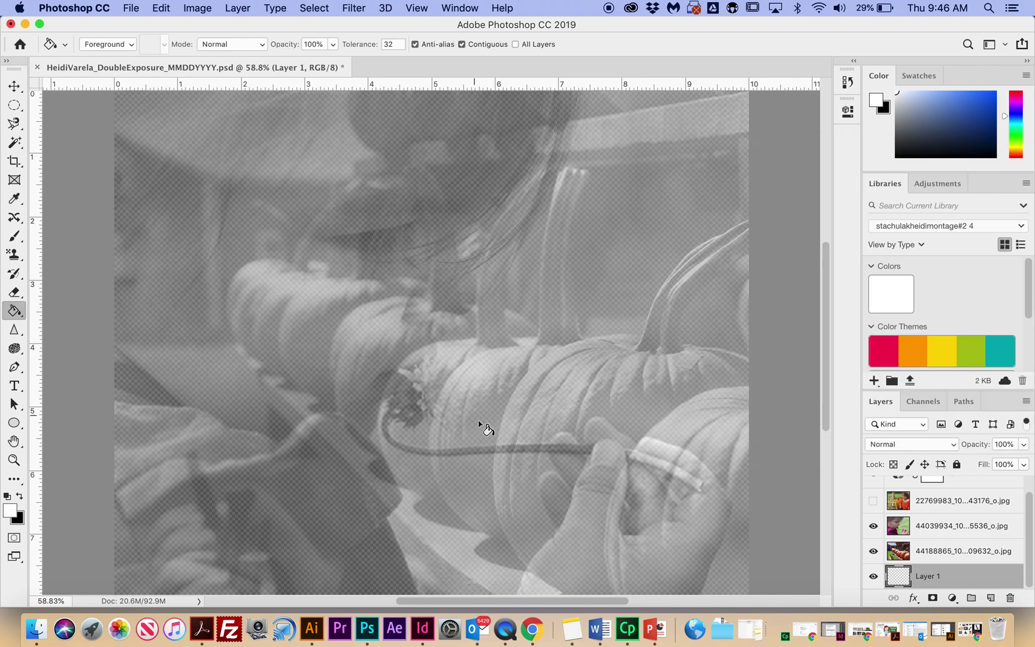
click(486, 360)
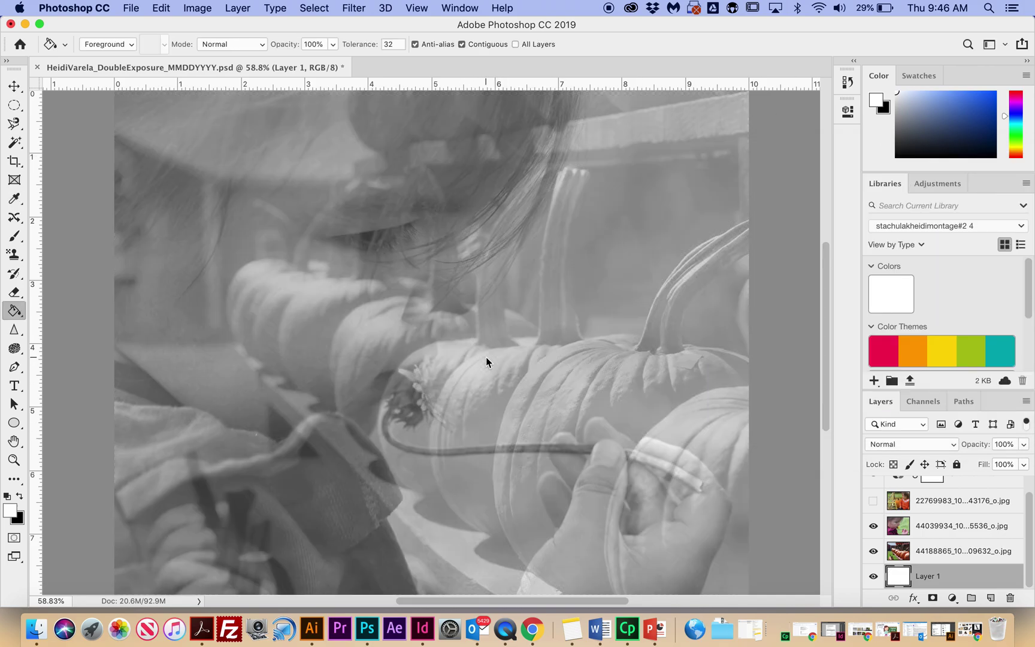
Step: Hide the middle and bottom photo layers to inspect the white layer beneath them, and show both photos again
click(873, 550)
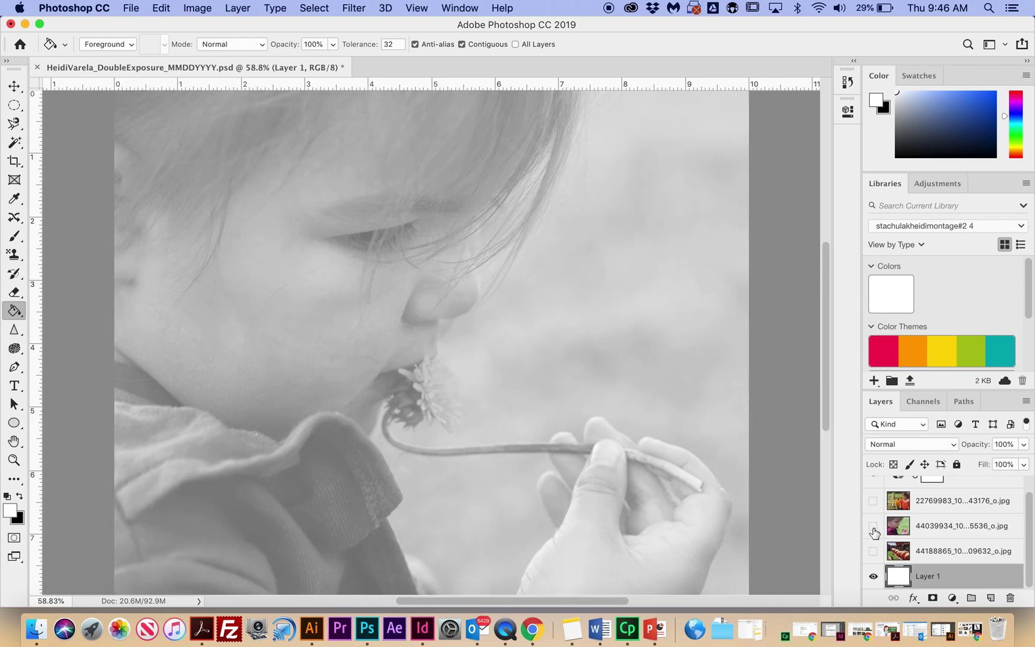
click(873, 525)
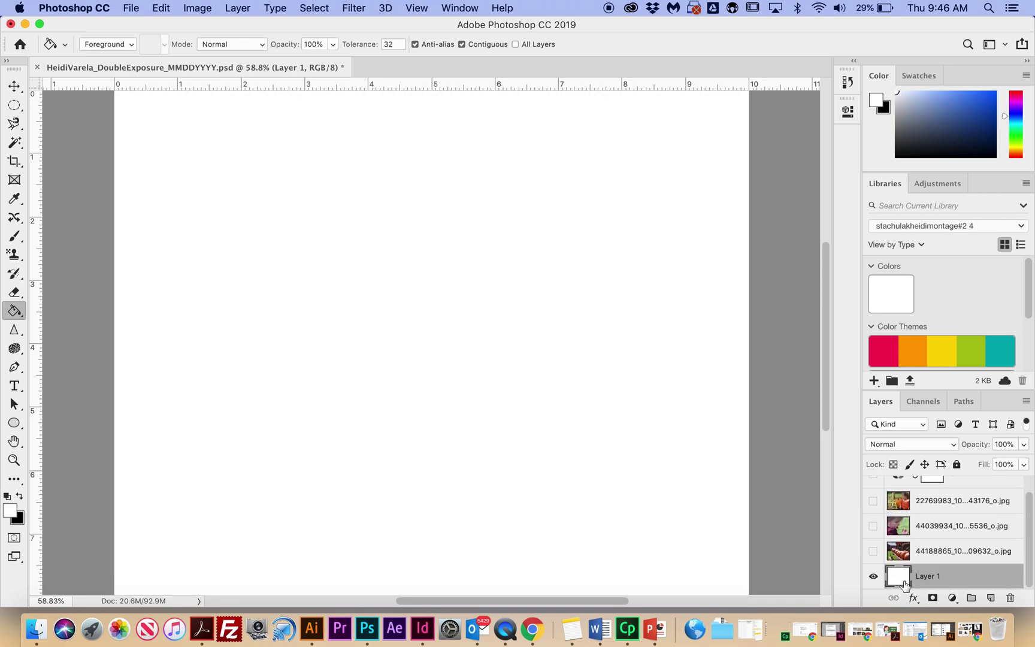
click(873, 550)
click(874, 526)
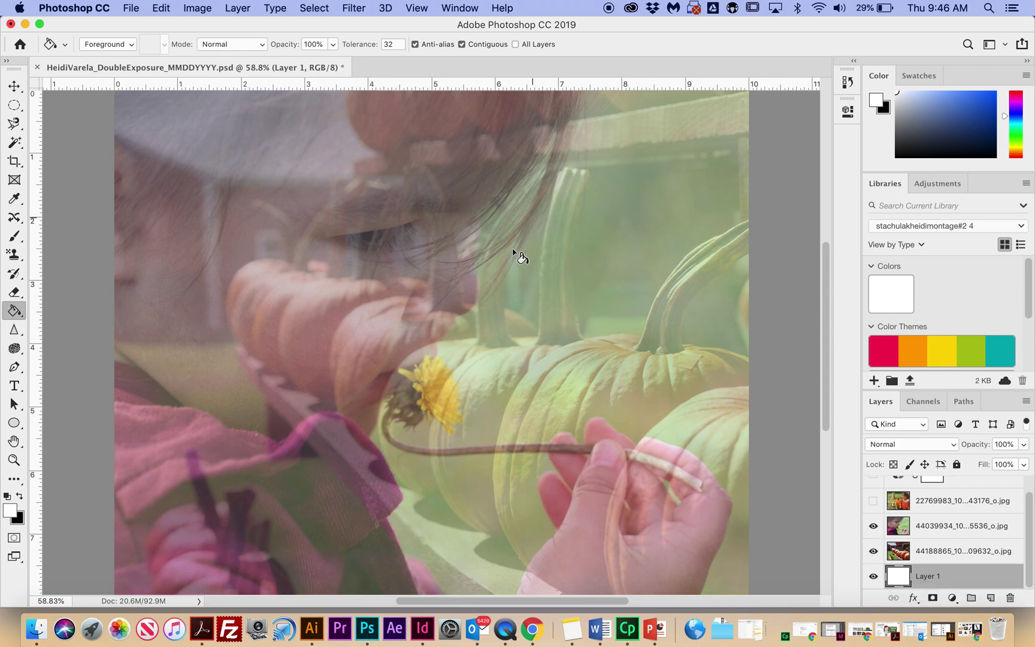
Step: Show the Channel Mixer adjustment layer so the double exposure displays in black and white
scroll(520, 245, up, 2)
scroll(900, 521, up, 1)
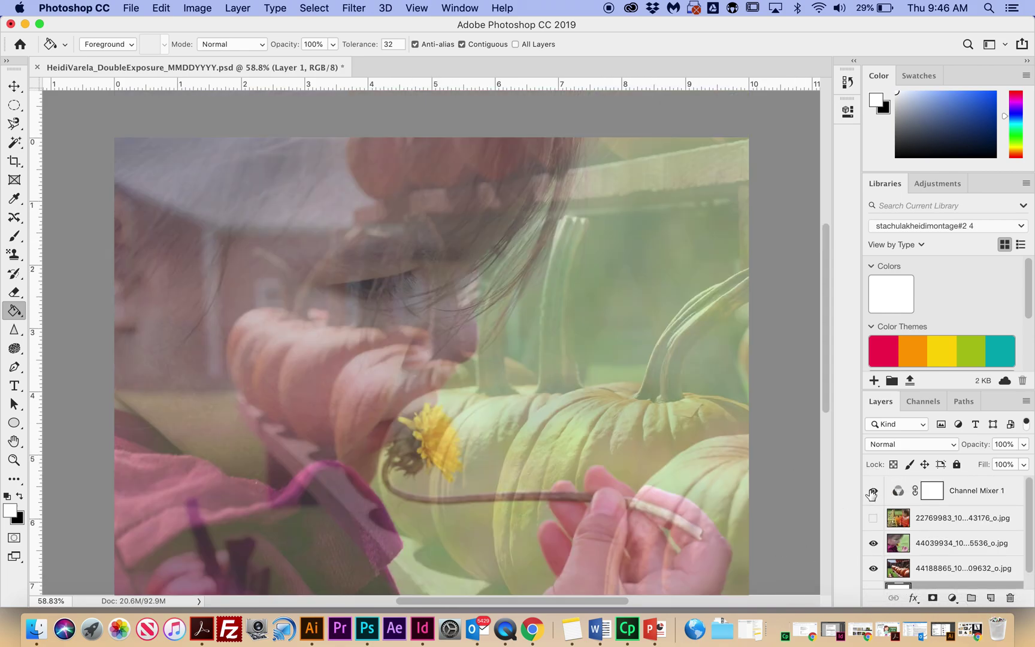
click(873, 491)
scroll(649, 443, down, 4)
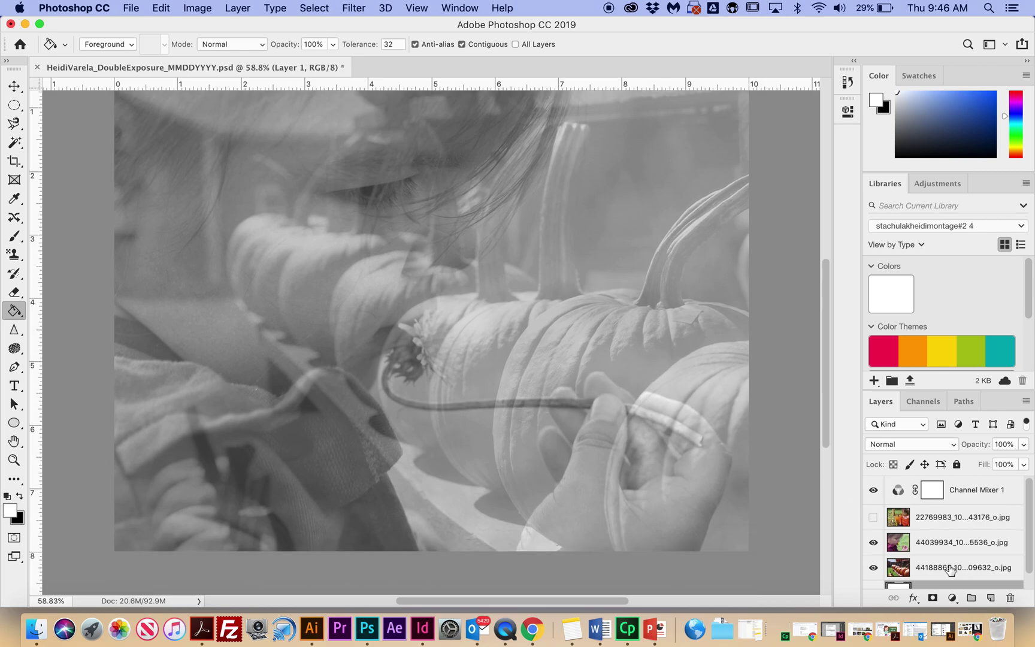
Step: Set the bottom pumpkin photo layer's opacity to 100%
scroll(951, 569, down, 1)
click(934, 556)
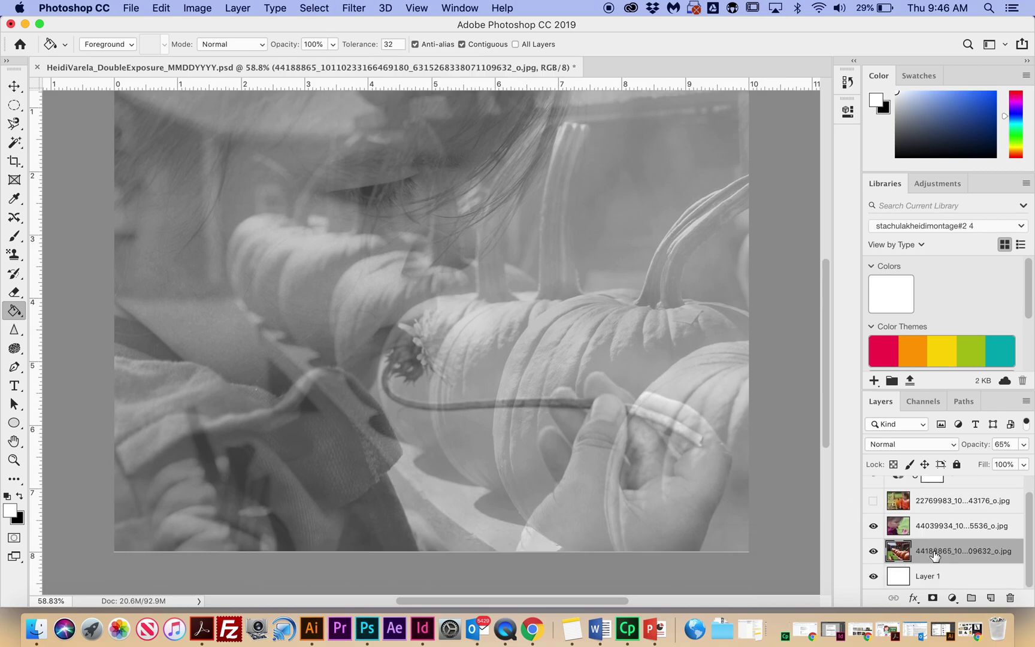
click(1024, 445)
mouse_move(1005, 459)
mouse_down()
mouse_move(1027, 460)
mouse_move(1009, 460)
mouse_up()
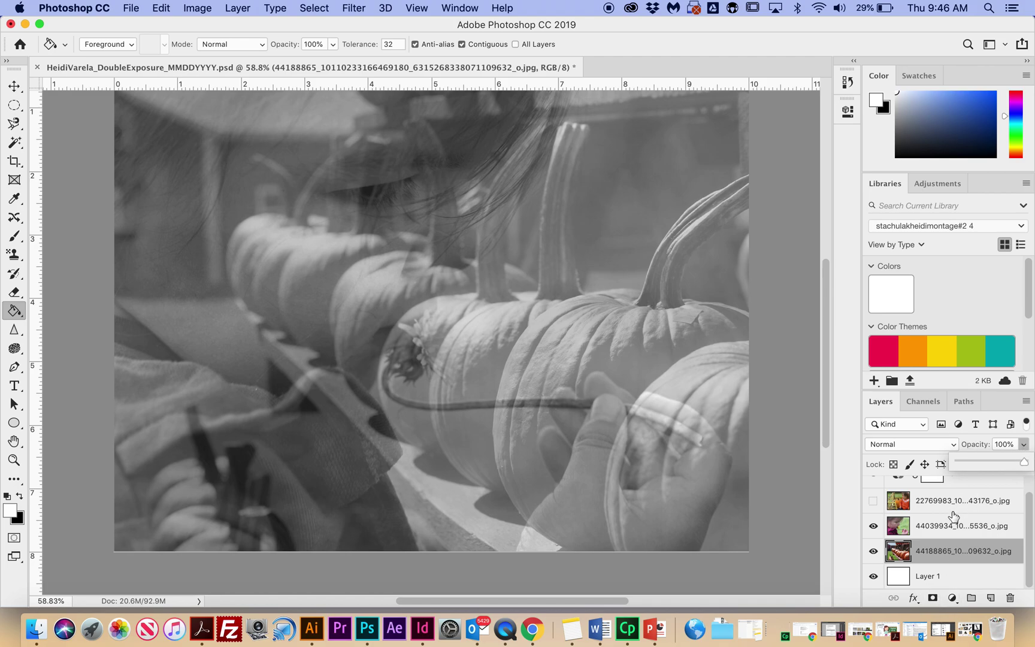
Step: Add a white layer mask to the girl-with-flower photo layer and another to the bottom pumpkin photo layer
click(947, 531)
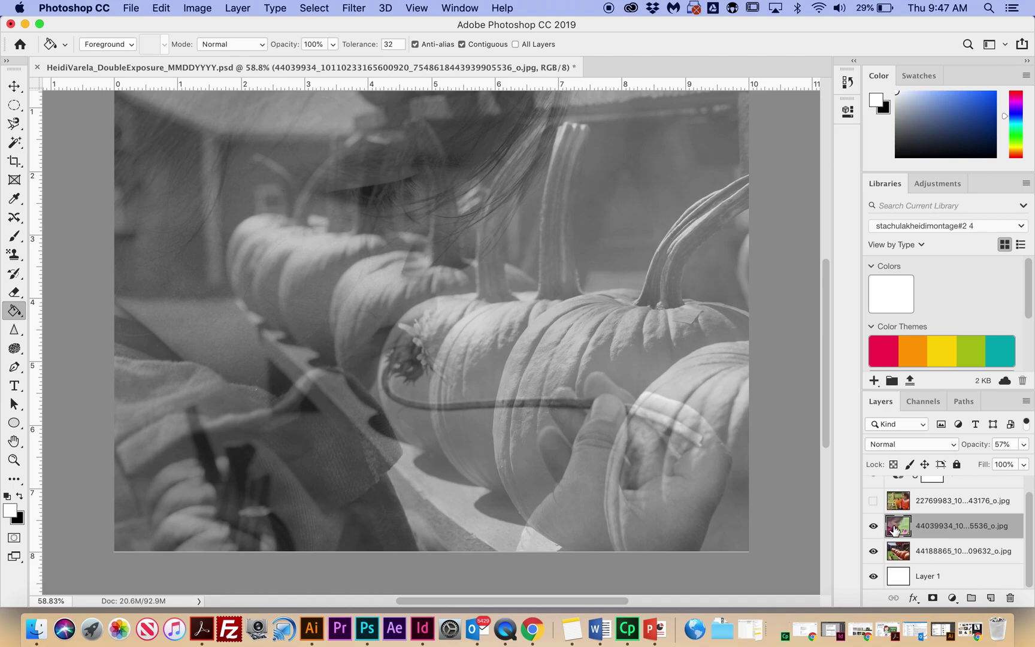
click(933, 598)
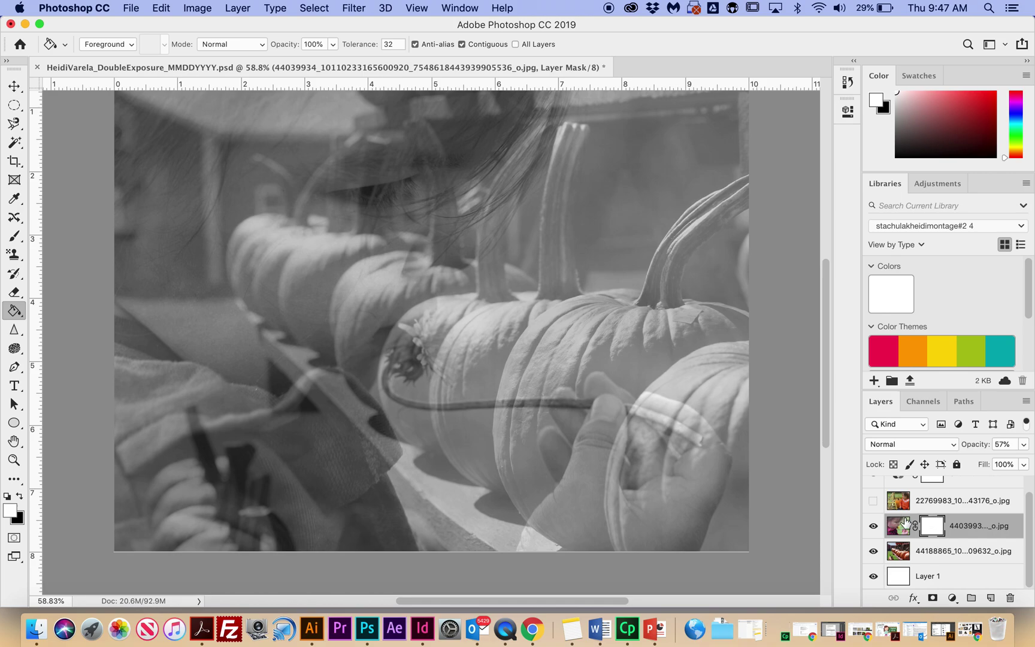
click(927, 554)
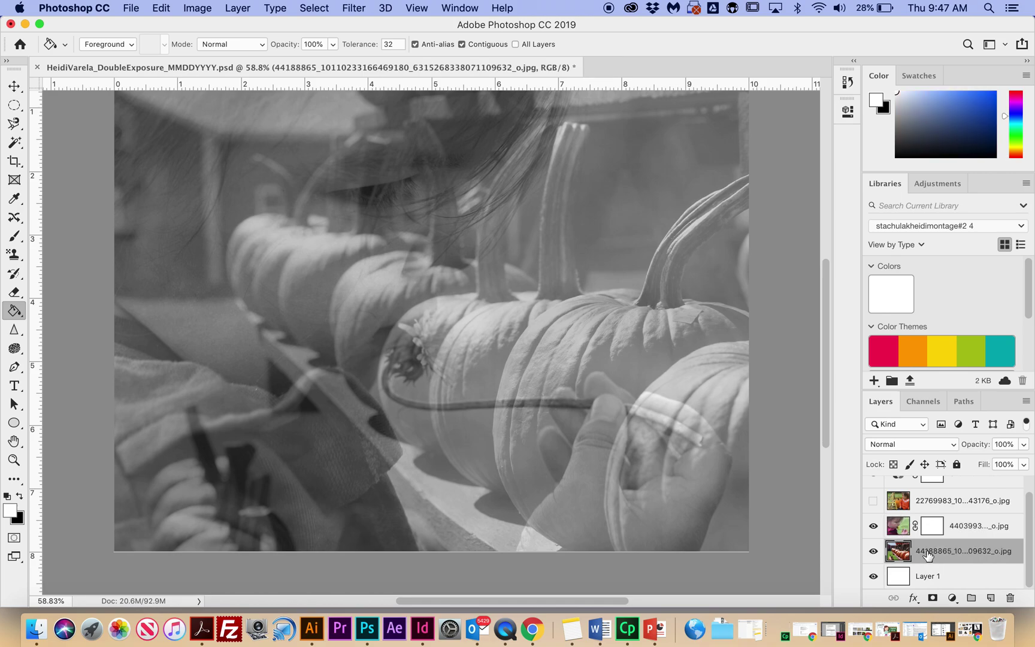
click(933, 598)
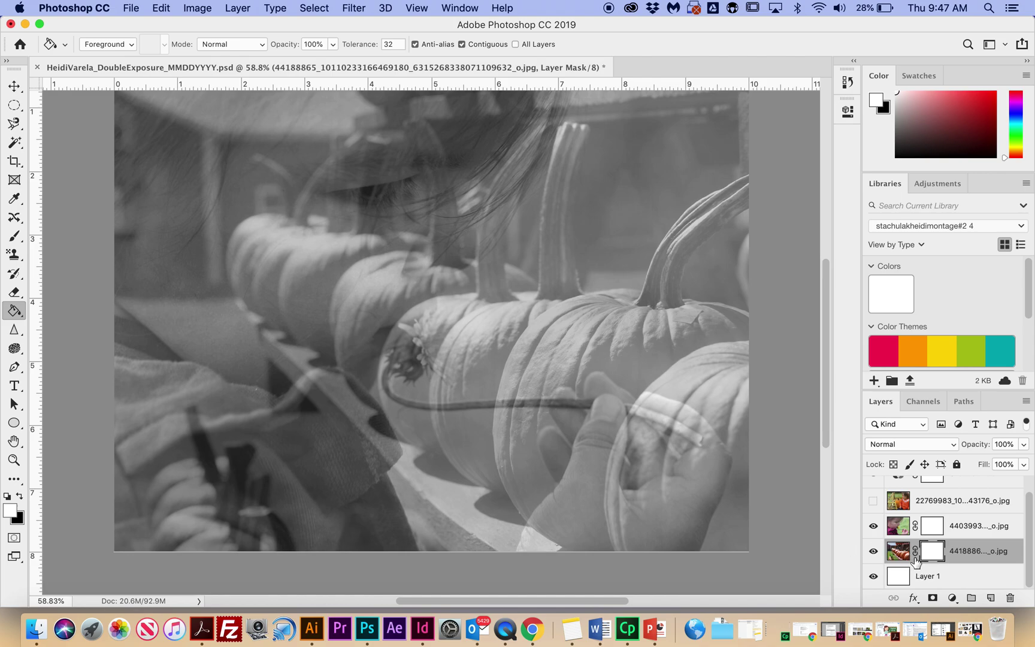
Step: Paint black brush strokes on the pumpkin layer's mask around the flower stem and hand, and paint back over part of them in white
click(14, 235)
click(19, 496)
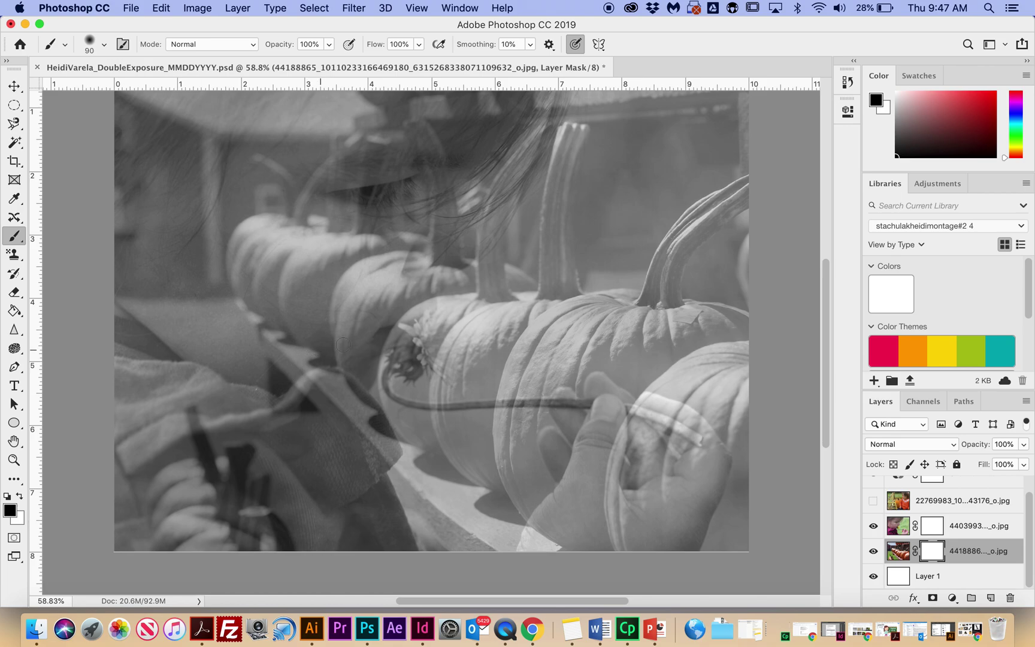
mouse_move(390, 340)
mouse_down()
mouse_move(397, 366)
mouse_move(473, 406)
mouse_move(616, 414)
mouse_move(718, 449)
mouse_move(755, 476)
mouse_up()
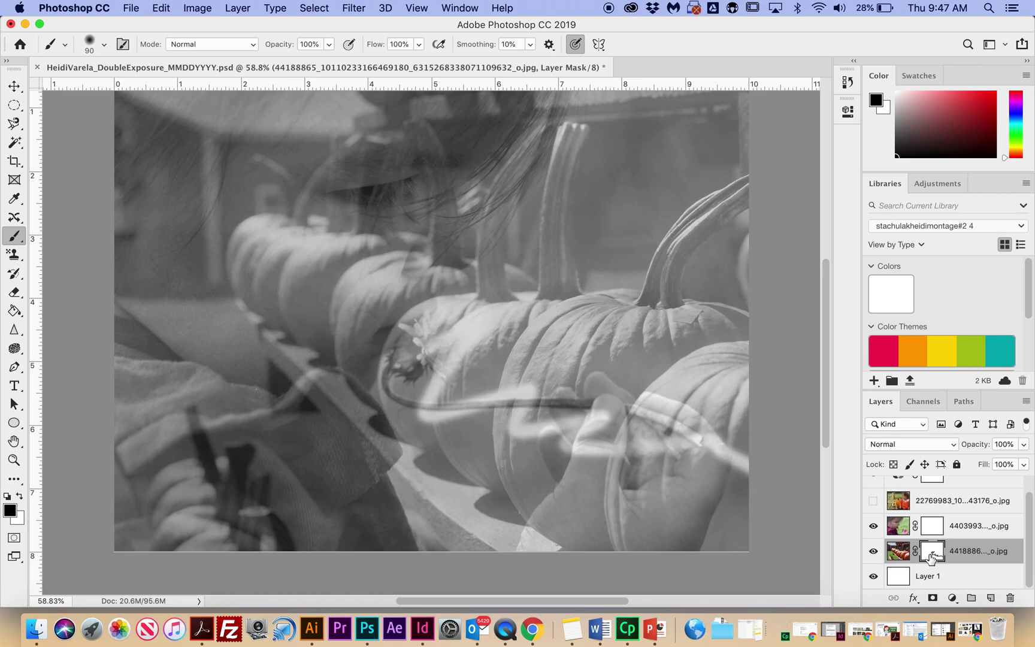
click(20, 496)
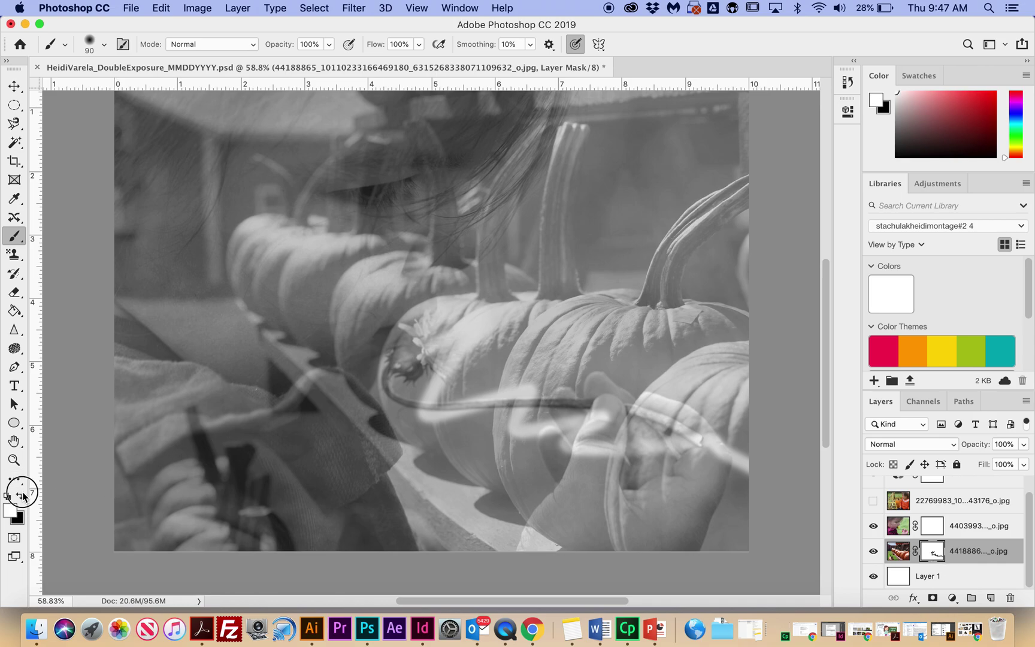
mouse_move(431, 412)
mouse_down()
mouse_move(528, 311)
mouse_move(561, 417)
mouse_move(690, 407)
mouse_move(683, 464)
mouse_move(732, 469)
mouse_up()
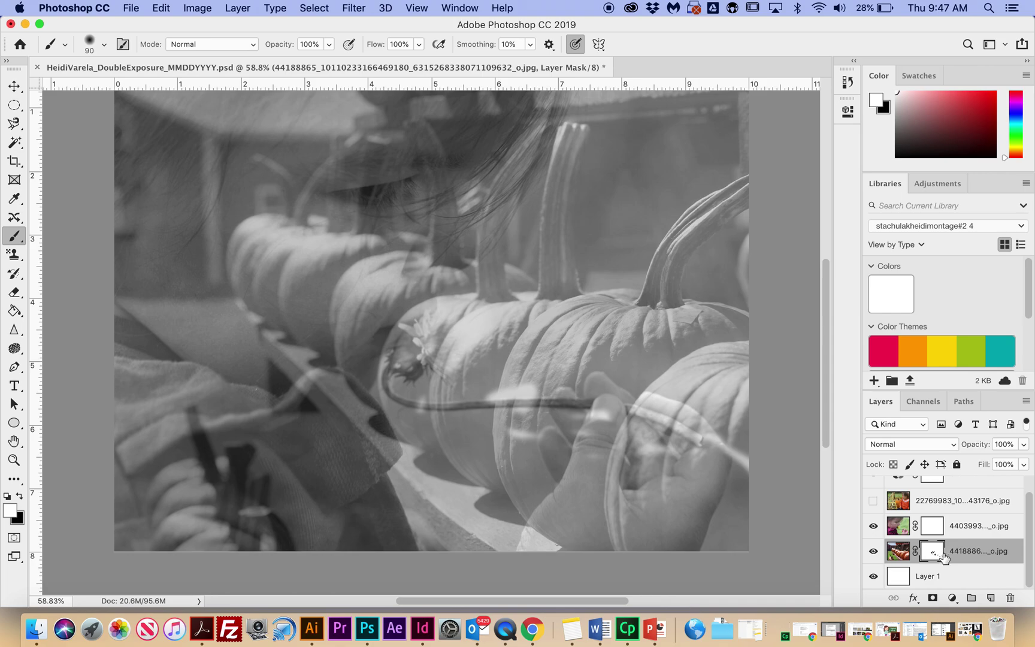
Step: Fill the pumpkin layer's mask with a linear black-to-white gradient running horizontally from the flower to just past the photo's right edge
click(14, 311)
drag(14, 311, 62, 308)
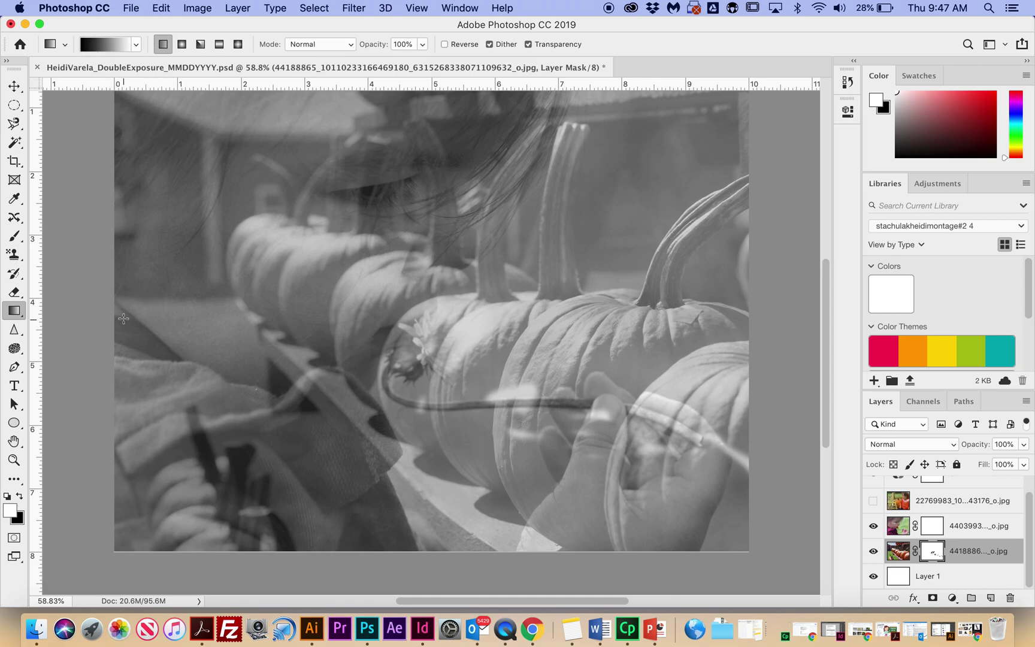
drag(109, 301, 760, 294)
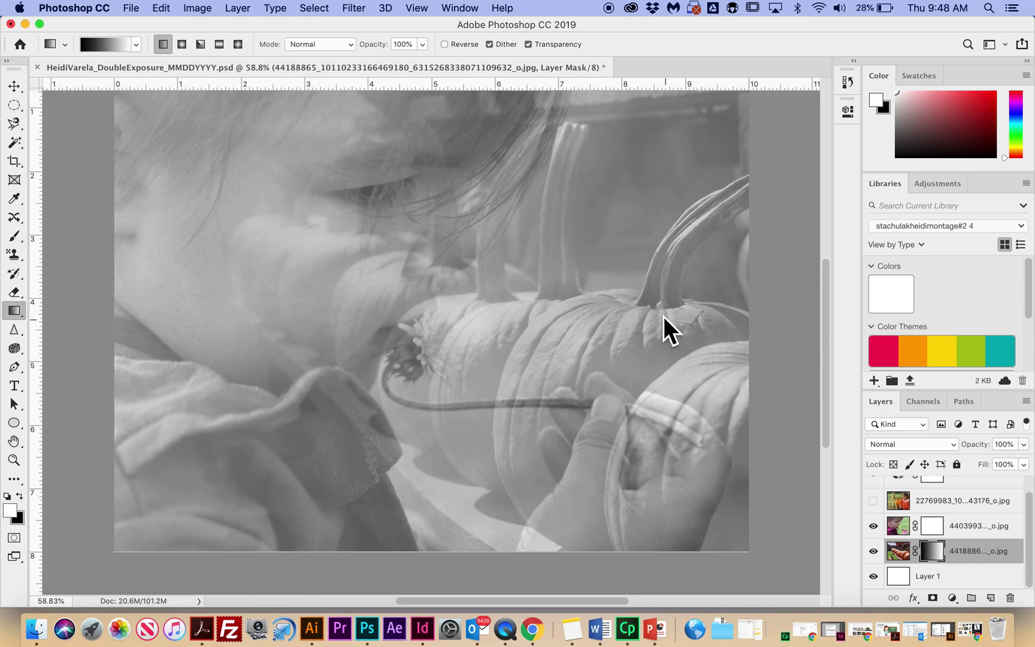
drag(312, 328, 757, 323)
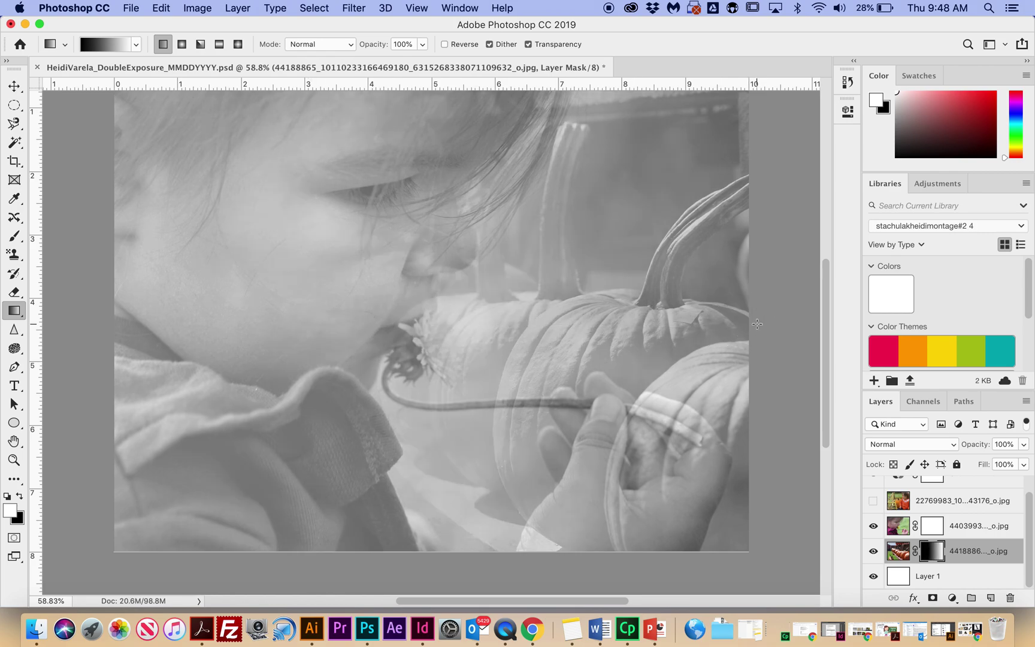
drag(414, 313, 775, 295)
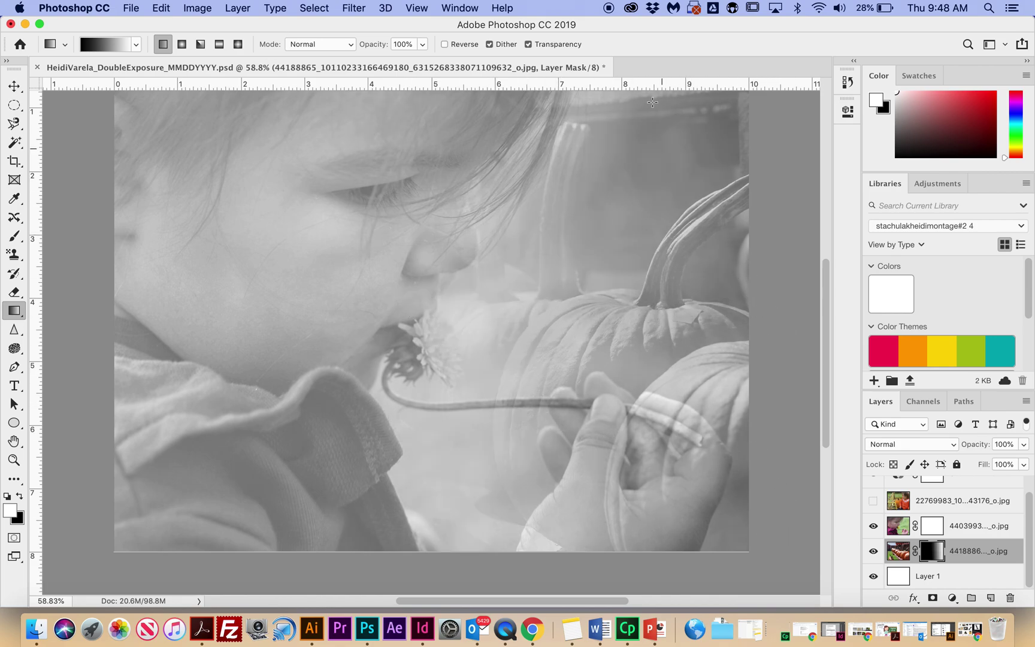
Step: Raise the girl-with-flower photo layer's opacity to 70% and inspect the blended image
scroll(675, 373, up, 2)
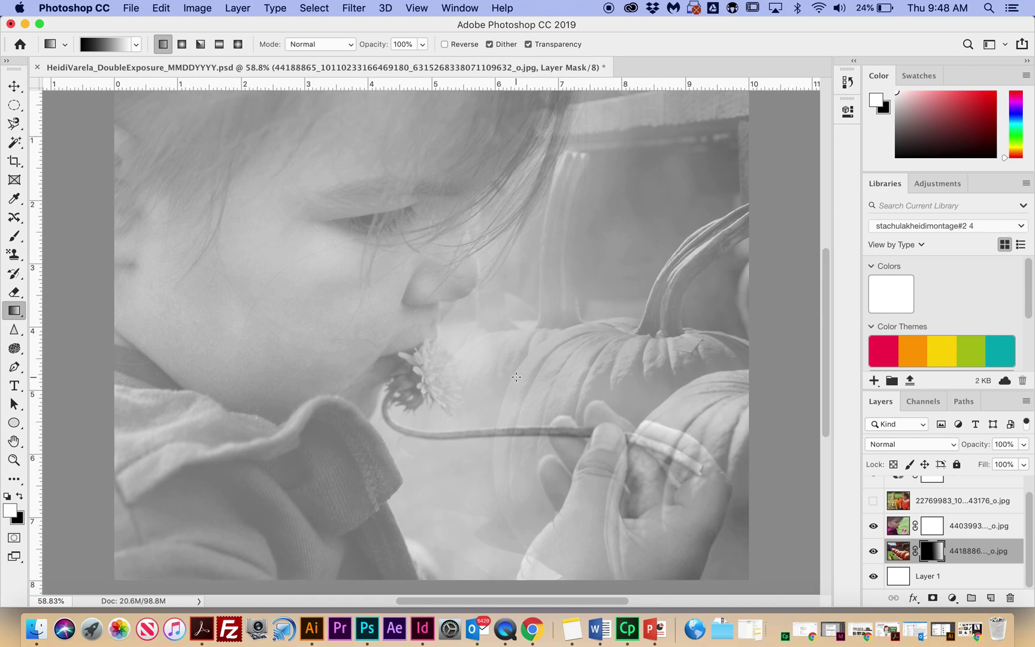
scroll(516, 377, down, 1)
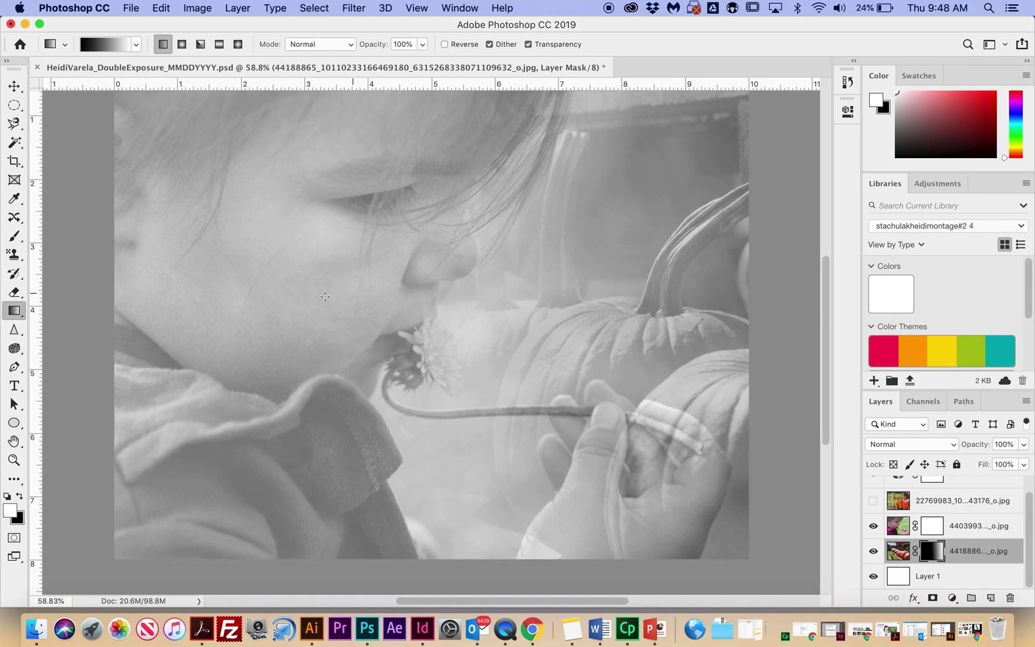
scroll(397, 175, down, 1)
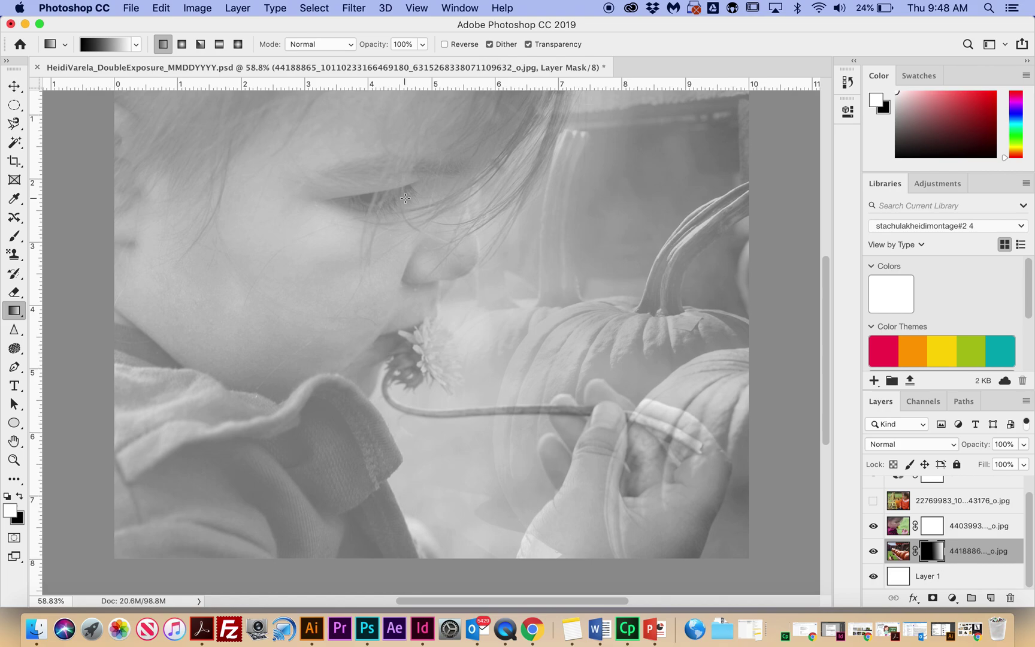
click(972, 526)
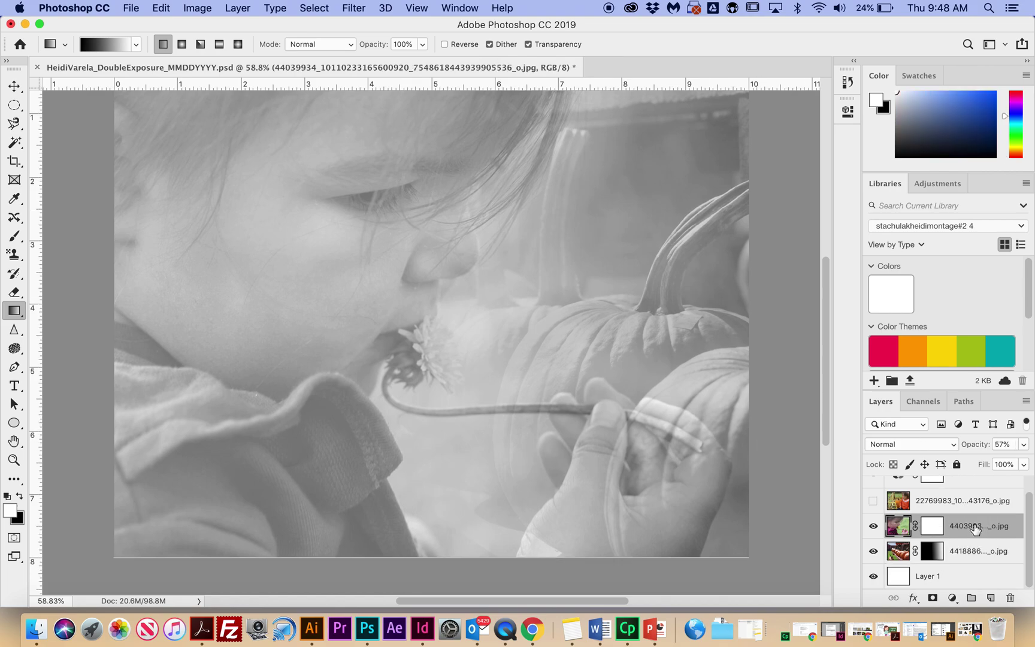
click(1024, 444)
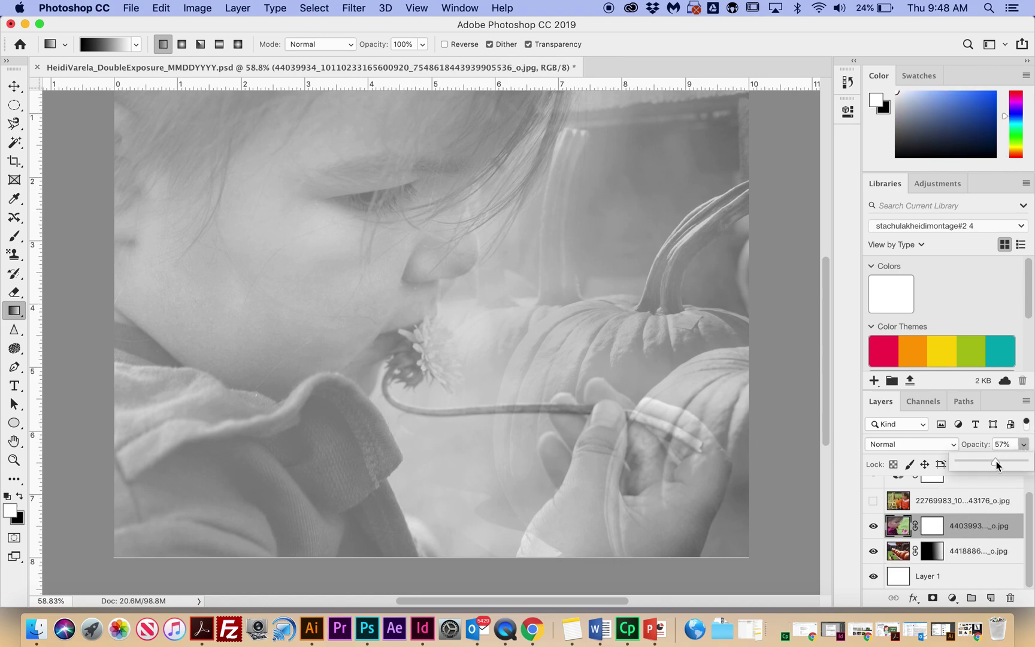
drag(1005, 464, 1006, 468)
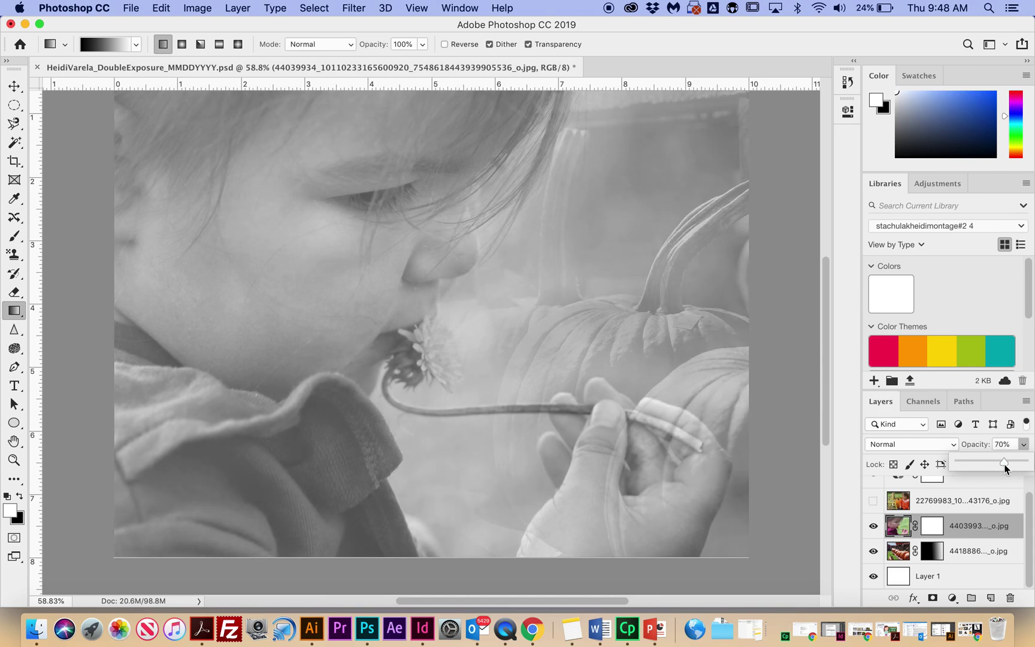
scroll(697, 406, up, 5)
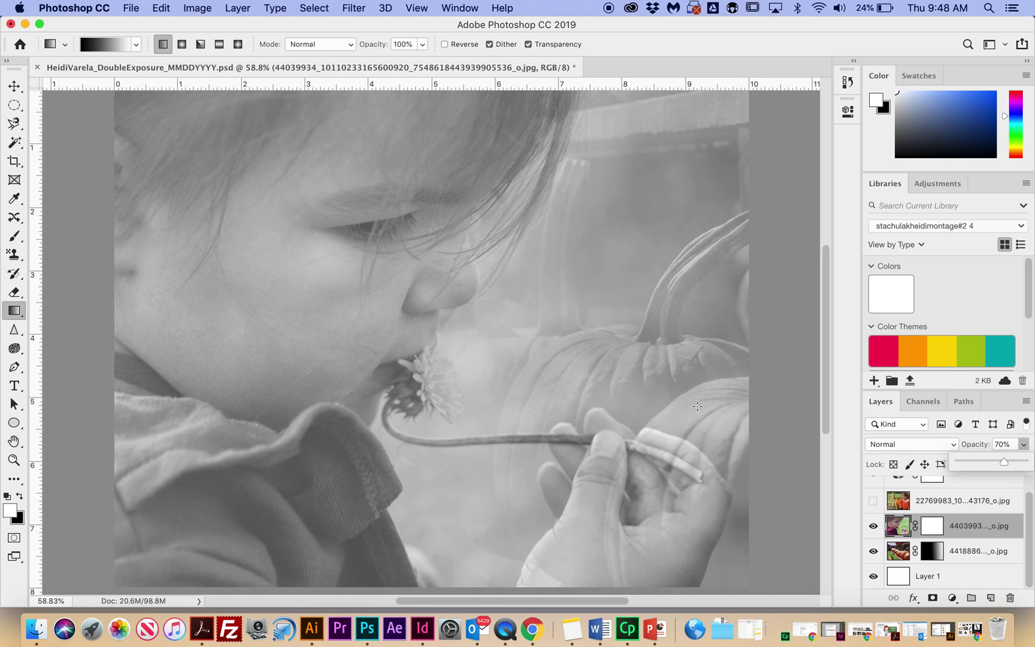
scroll(697, 406, down, 1)
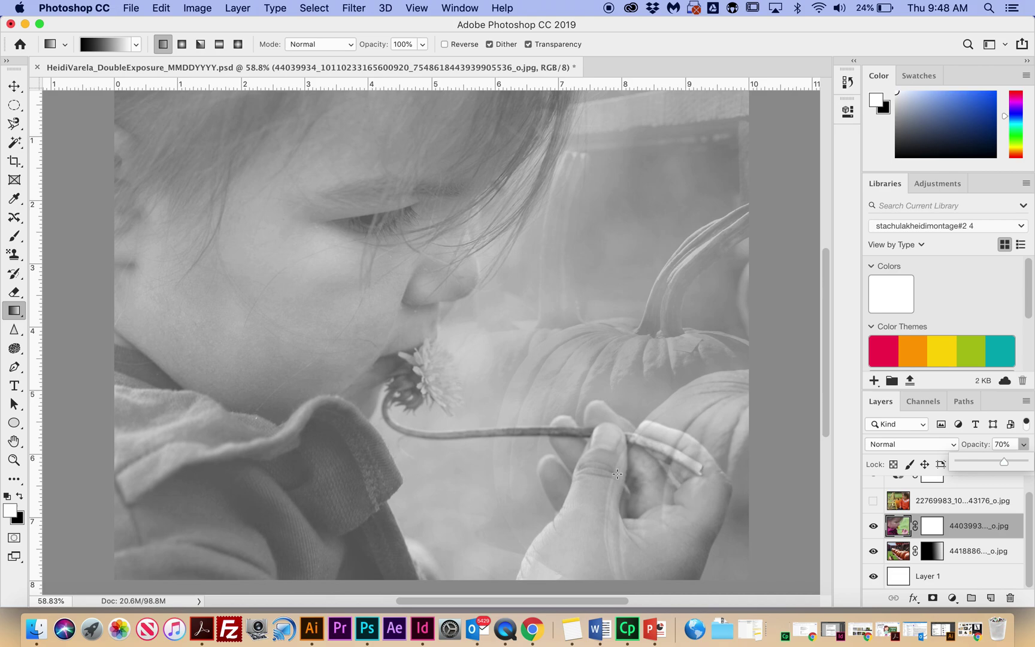
Step: Target the pumpkin layer's mask and prepare the Brush tool with black (000000) as the foreground color
click(929, 557)
click(928, 557)
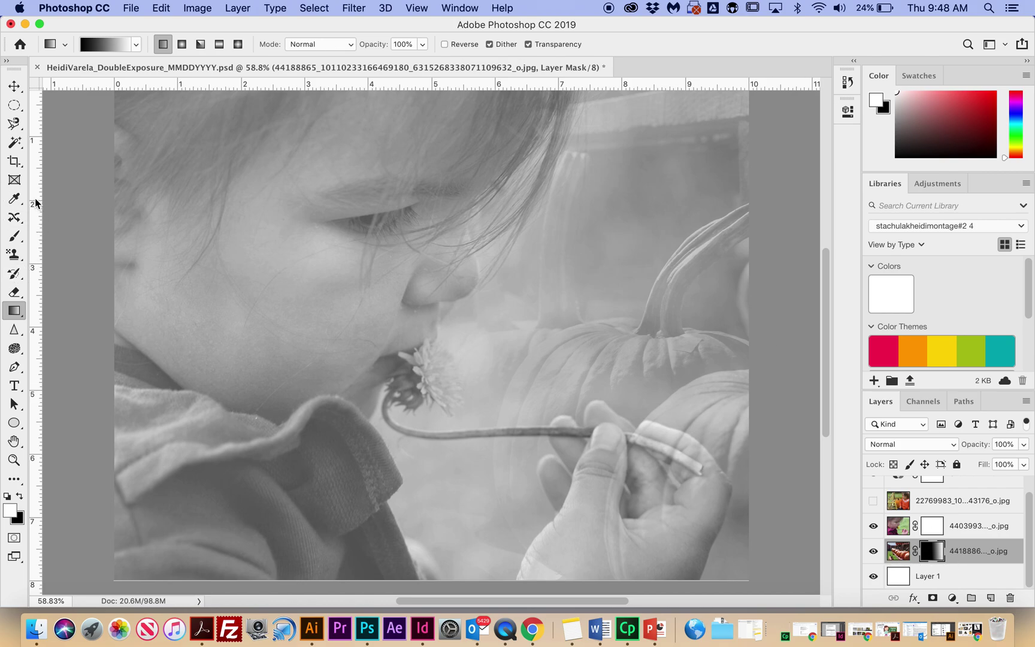
click(18, 239)
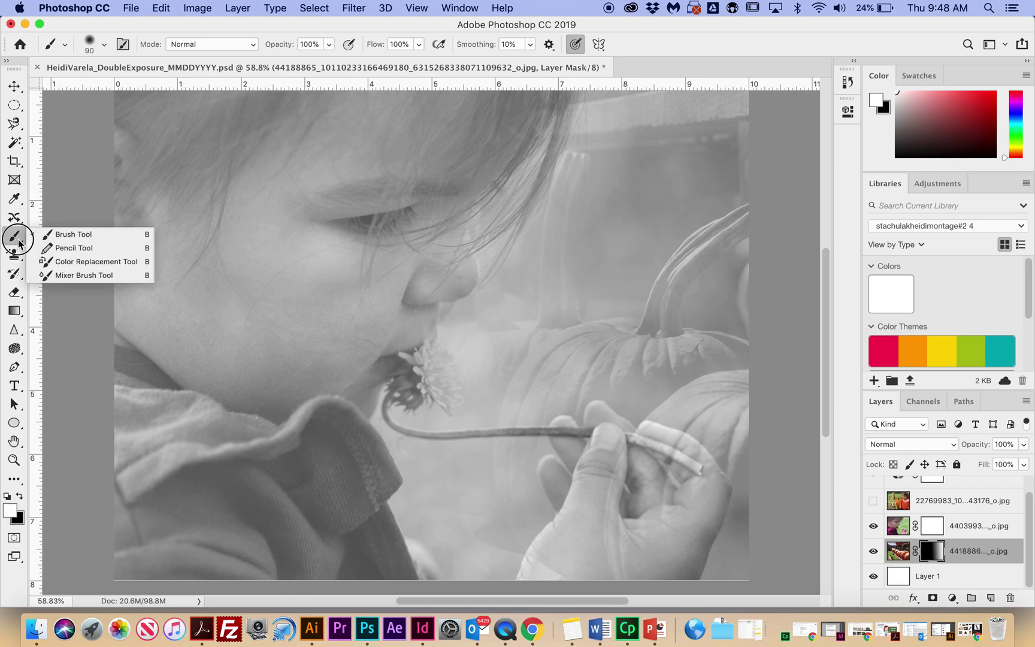
click(21, 497)
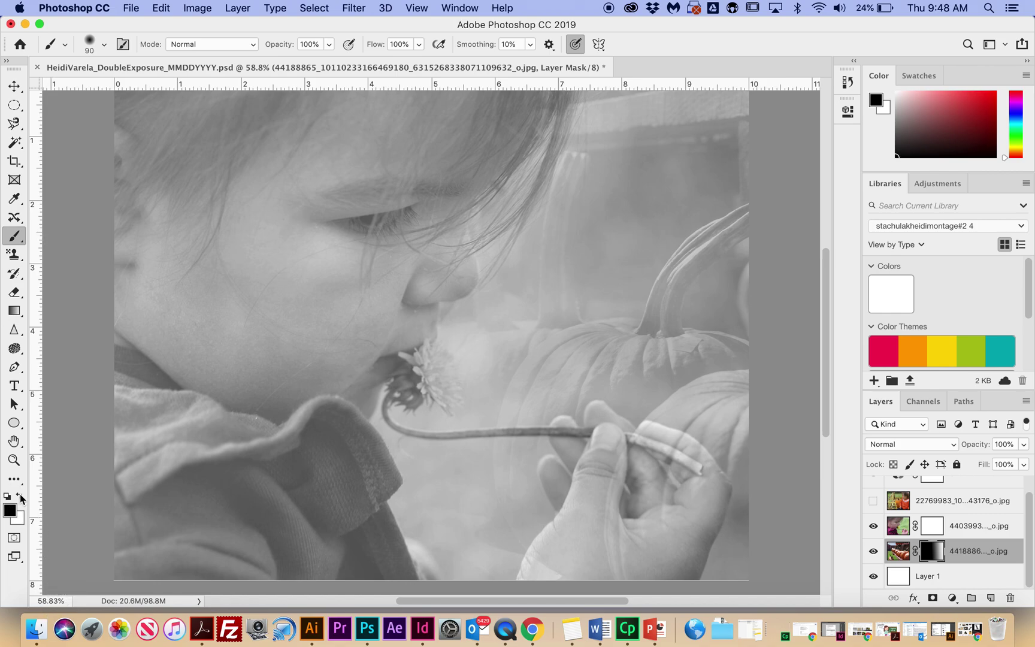
click(16, 512)
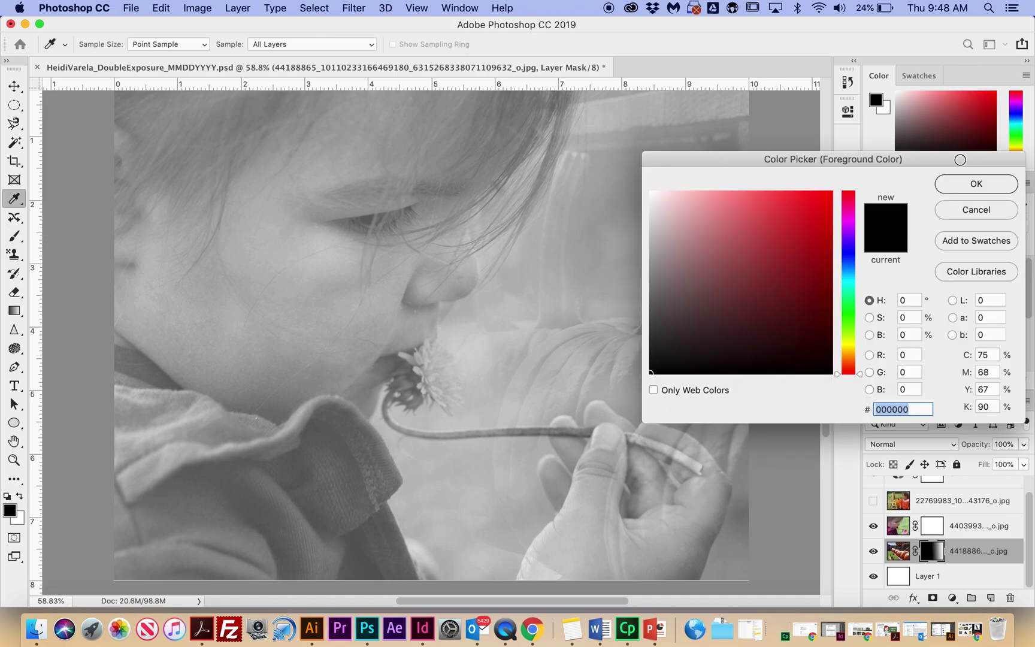
click(966, 188)
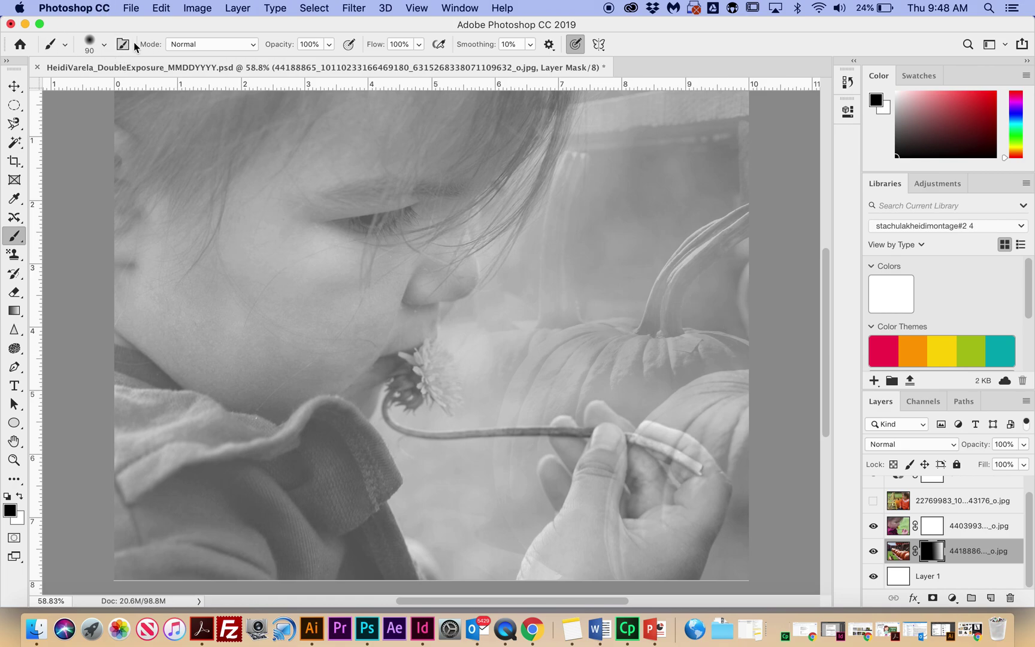
Step: Make the brush soft by lowering its hardness to the minimum, and enlarge it to 400 px
click(98, 45)
mouse_move(121, 89)
mouse_down()
mouse_move(116, 115)
mouse_move(185, 127)
mouse_up()
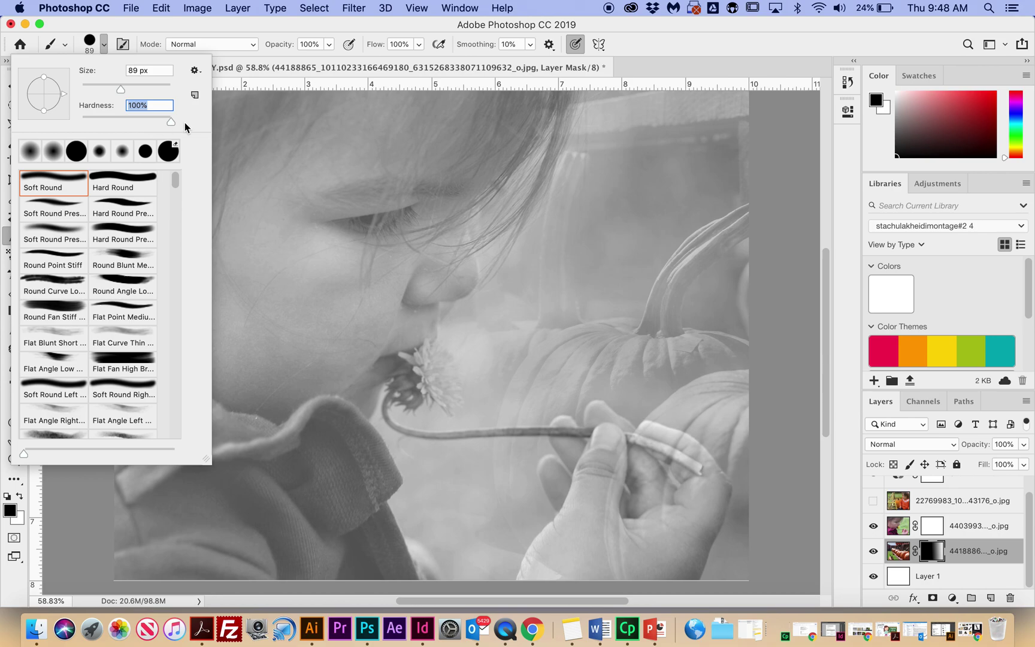
drag(174, 124, 75, 114)
click(784, 288)
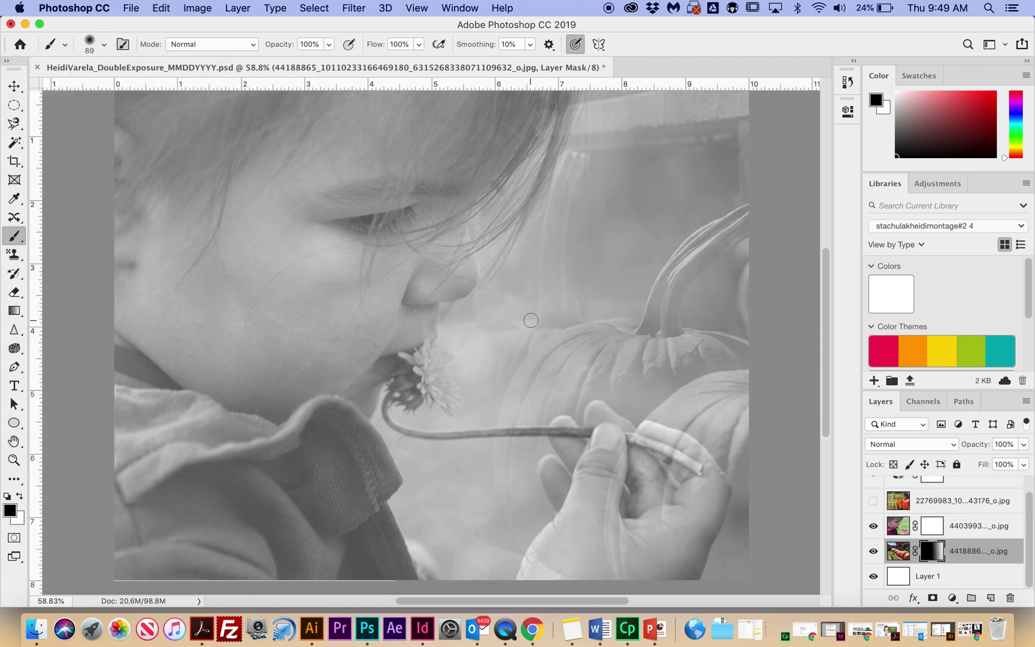
key(bracketright)
key(bracketright)
key(bracketright)
key(bracketright)
key(bracketright)
key(bracketright)
key(bracketright)
key(bracketleft)
key(bracketleft)
key(bracketleft)
key(bracketright)
key(bracketright)
key(bracketright)
Step: Pick a mid-gray foreground color and brush it on the pumpkin layer's mask over the hand area
click(9, 511)
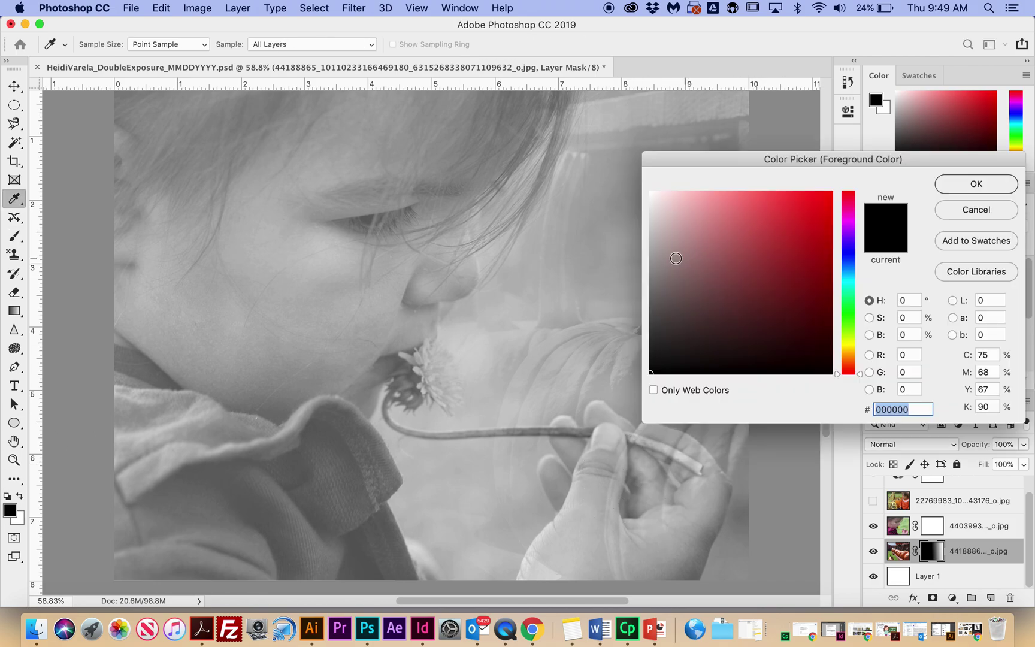
click(630, 267)
click(975, 185)
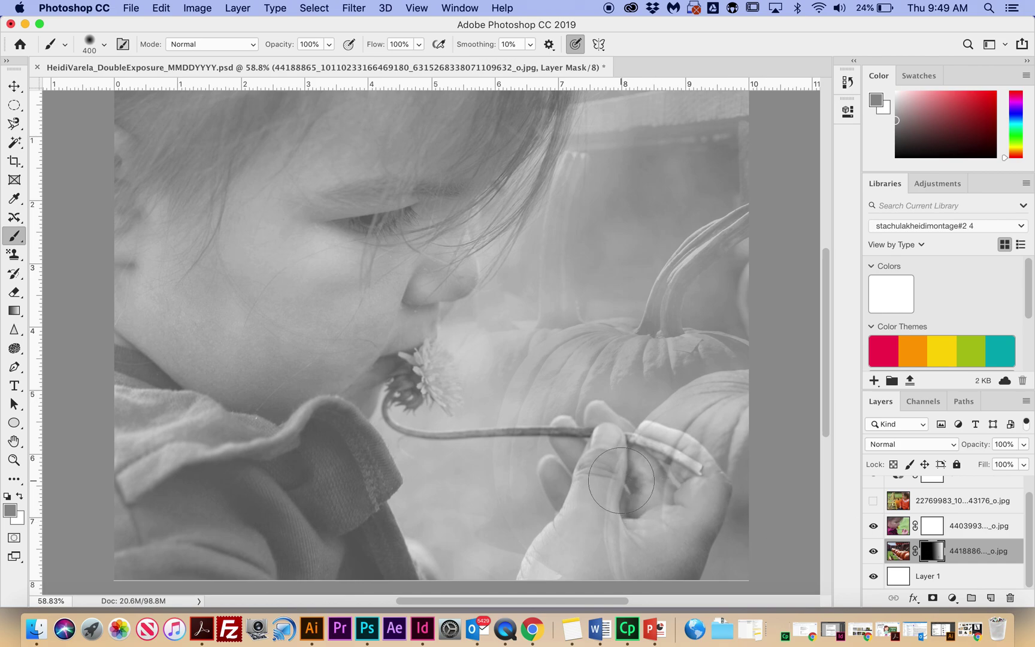
mouse_move(632, 563)
mouse_down()
mouse_move(604, 535)
mouse_move(636, 478)
mouse_move(625, 484)
mouse_move(625, 471)
mouse_move(621, 536)
mouse_move(613, 505)
mouse_move(628, 489)
mouse_move(619, 482)
mouse_move(621, 526)
mouse_move(570, 546)
mouse_move(620, 531)
mouse_move(600, 526)
mouse_move(601, 474)
mouse_move(613, 530)
mouse_move(677, 547)
mouse_move(684, 519)
mouse_move(662, 487)
mouse_move(688, 514)
mouse_move(654, 559)
mouse_move(670, 481)
mouse_move(622, 461)
mouse_move(629, 515)
mouse_move(542, 570)
mouse_move(608, 555)
mouse_move(681, 579)
mouse_move(588, 569)
mouse_move(619, 538)
mouse_move(553, 580)
mouse_move(672, 595)
mouse_move(537, 588)
mouse_move(577, 554)
mouse_move(628, 543)
mouse_up()
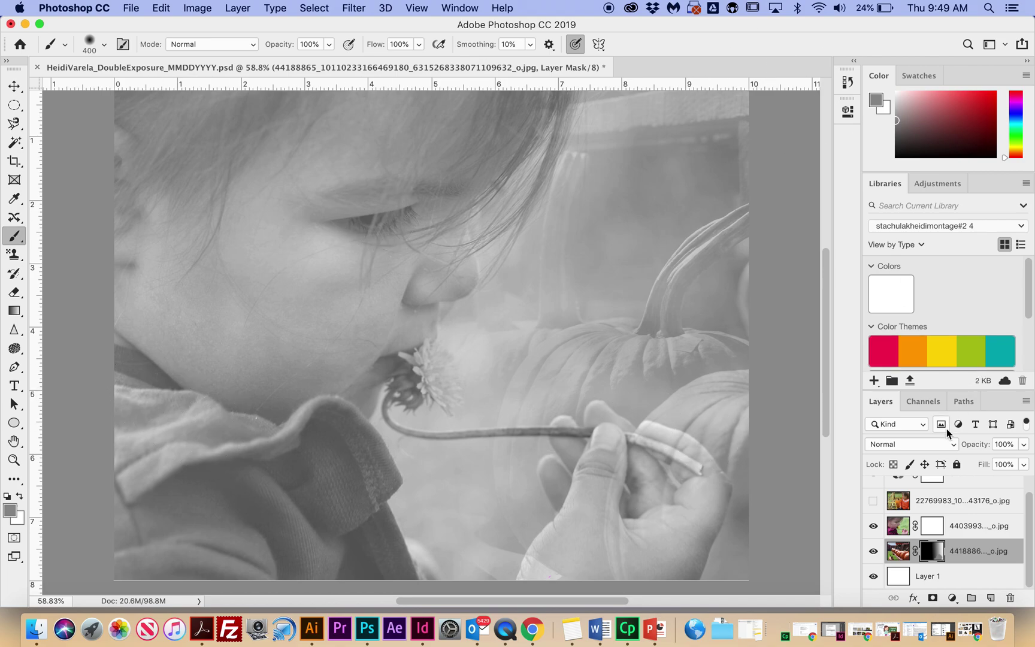
Step: Try the Darken, Multiply, Color Burn and Linear Burn blend modes on the girl-with-flower photo layer
click(952, 526)
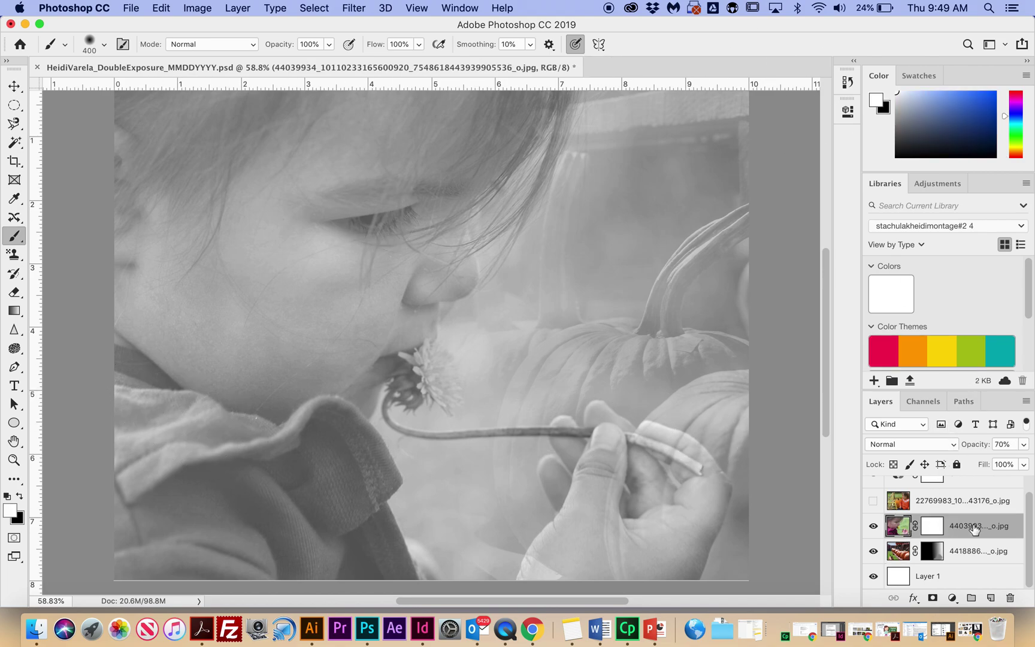
click(946, 446)
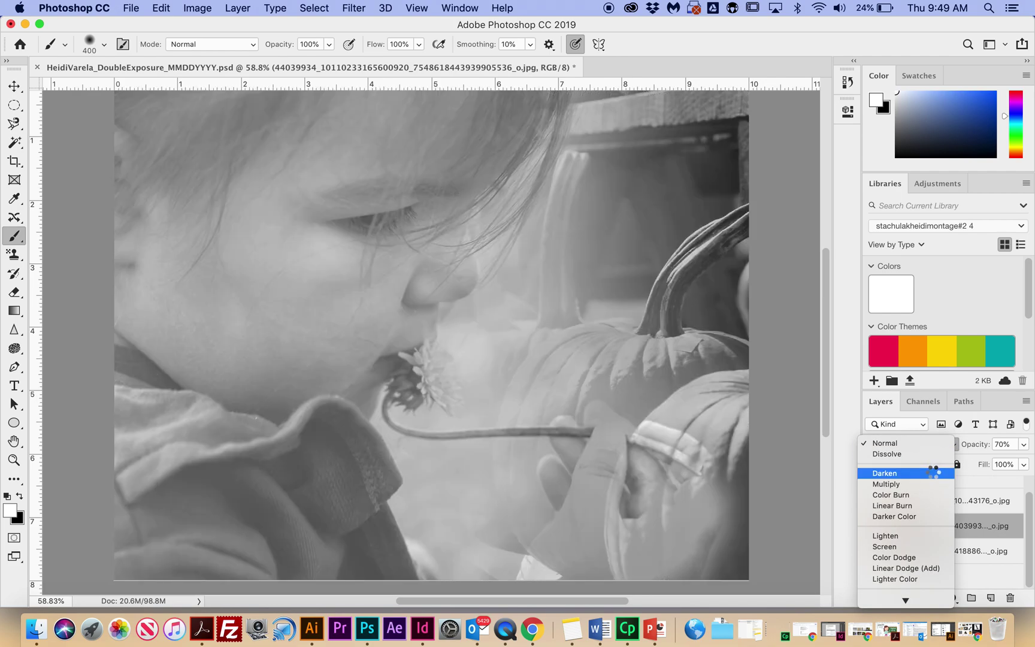
click(933, 472)
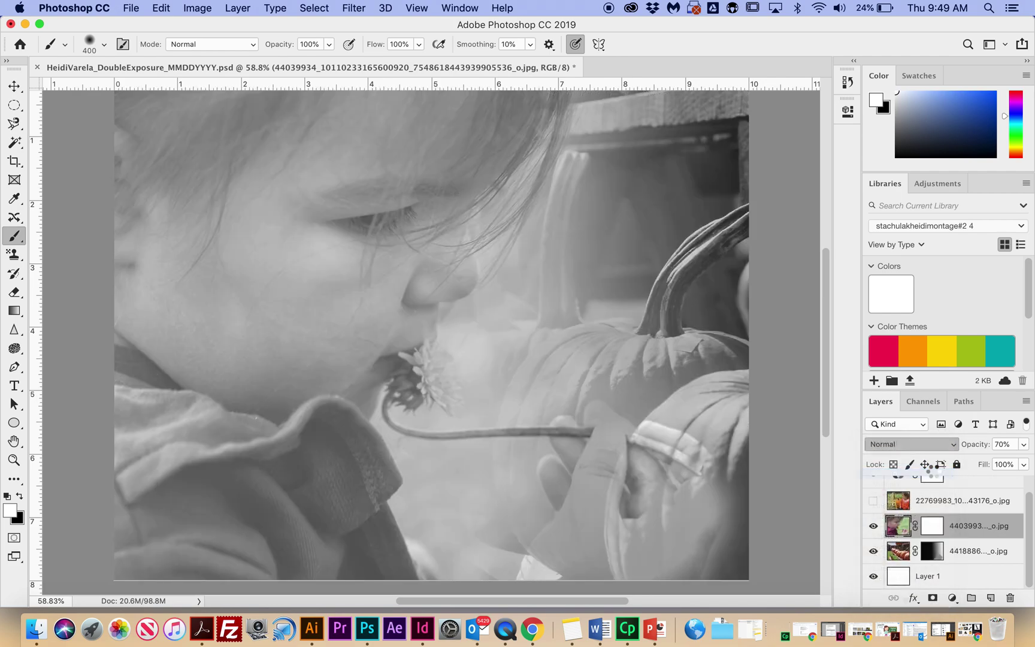
click(953, 446)
click(948, 453)
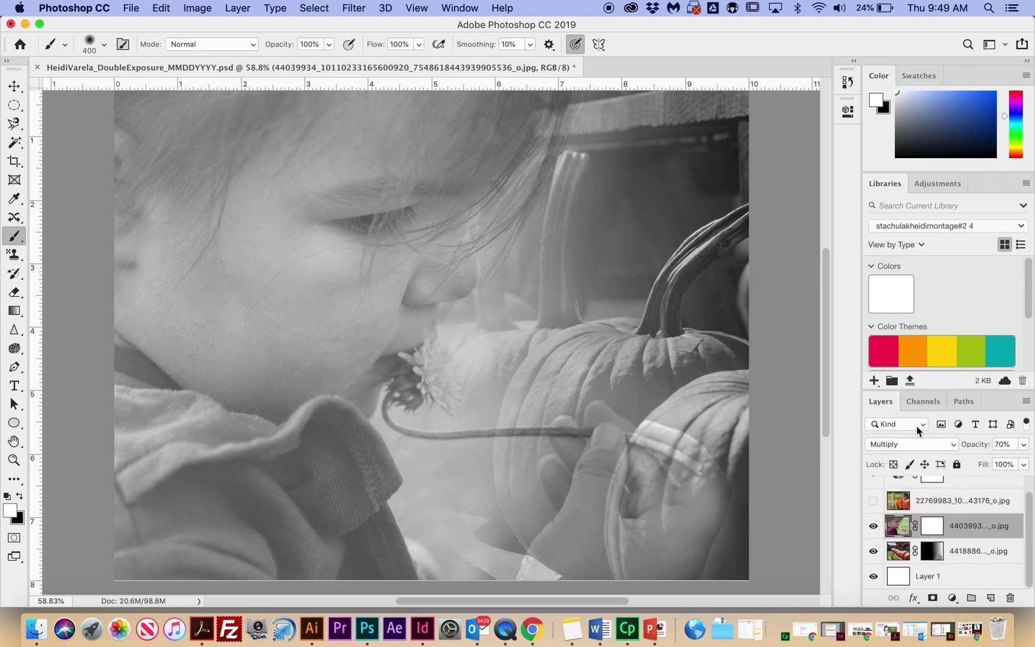
click(944, 445)
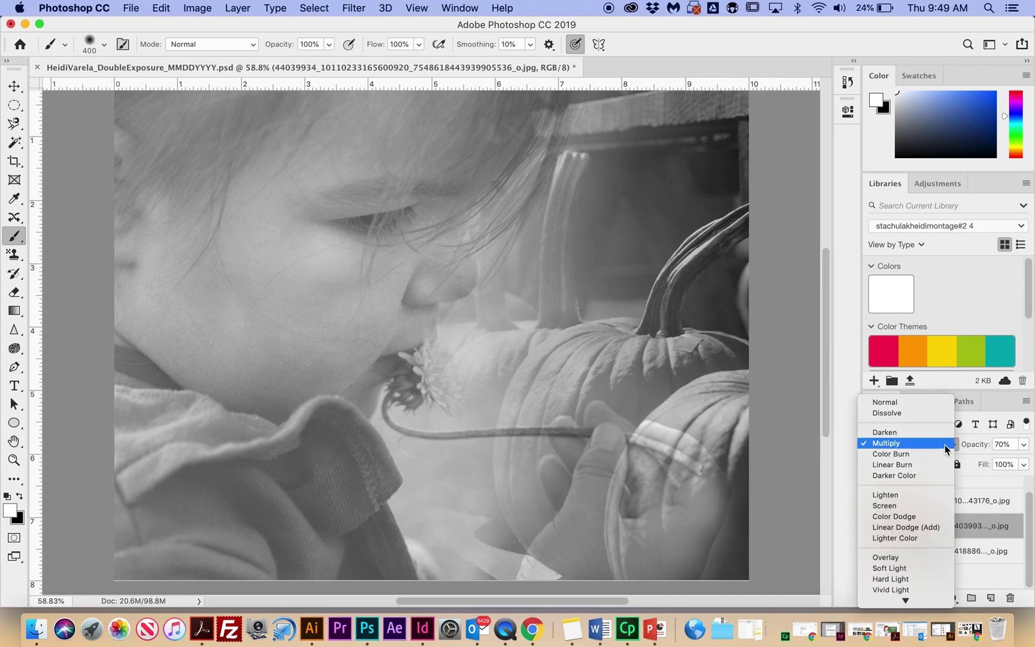
click(944, 455)
click(937, 444)
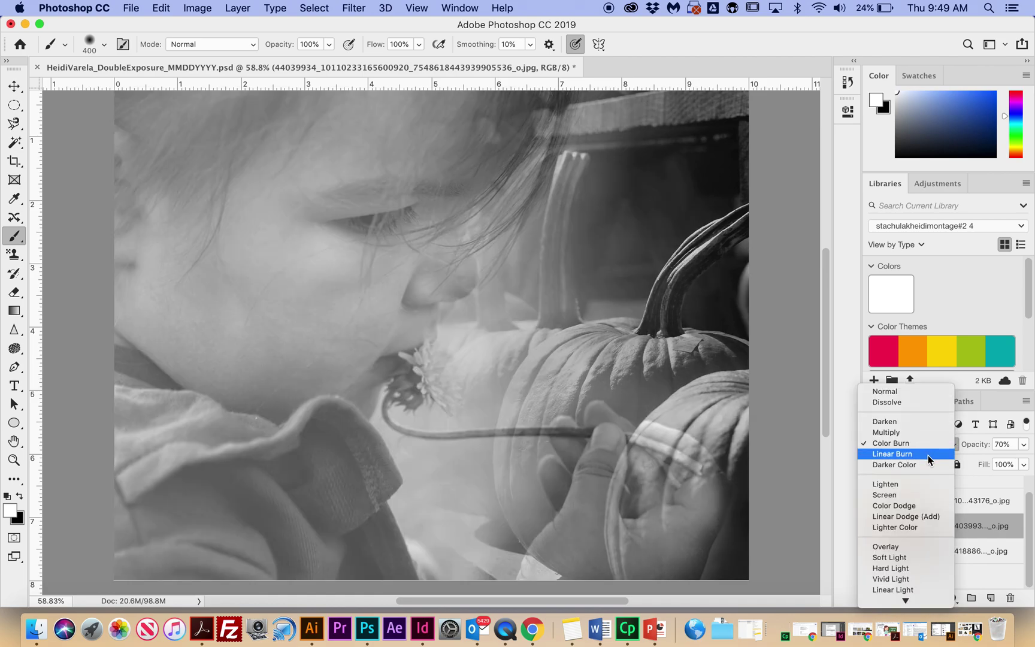
click(927, 455)
Step: Try the Darker Color, Lighten and Screen blend modes on the girl-with-flower photo layer
click(923, 454)
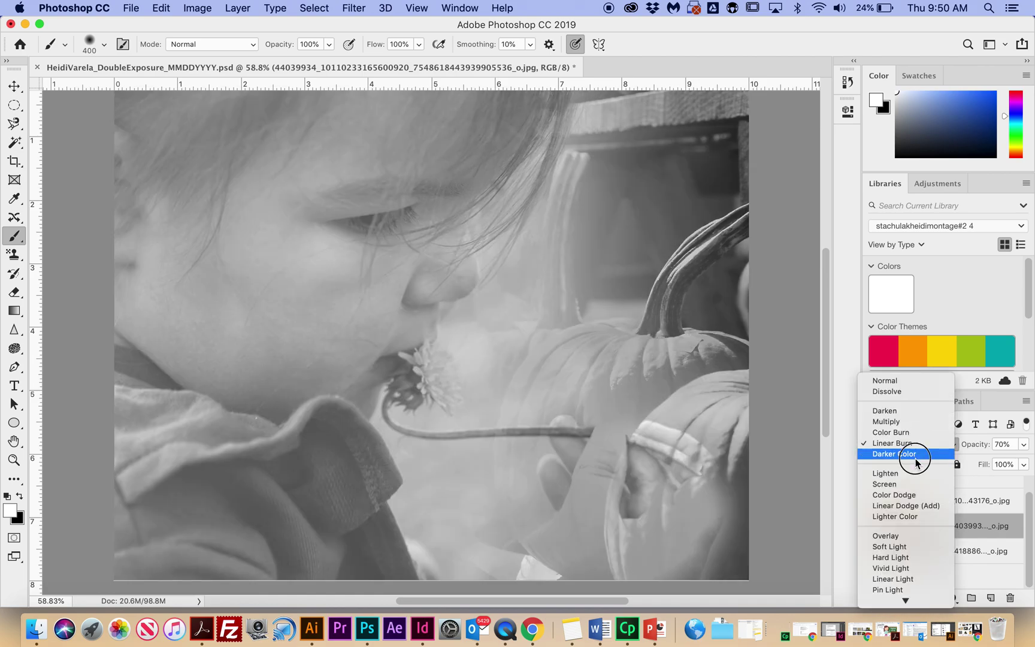
click(917, 458)
click(921, 449)
click(908, 458)
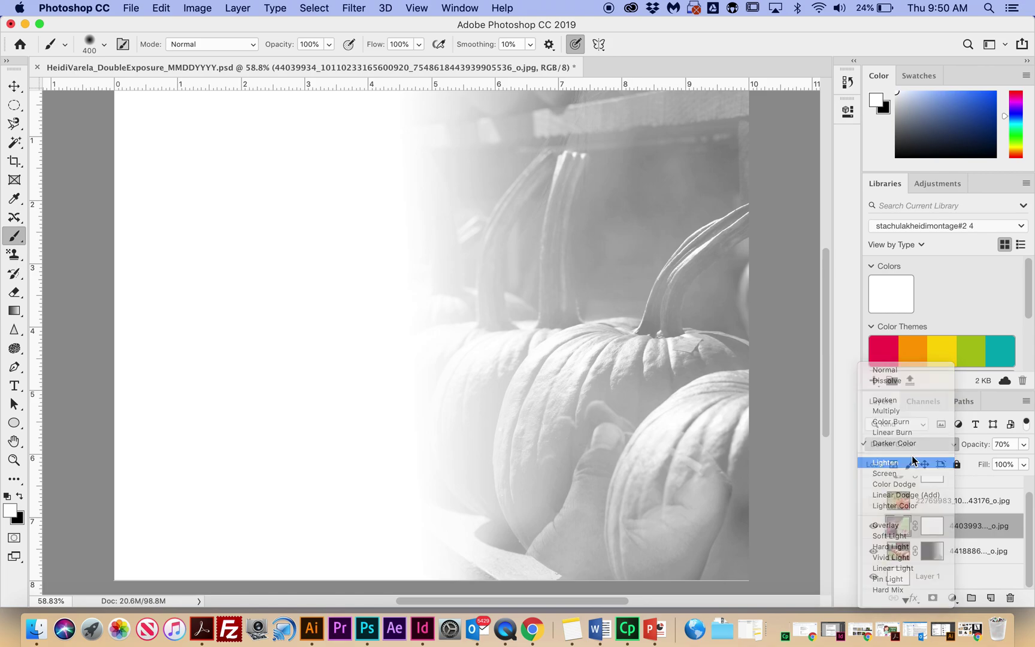
click(910, 447)
click(909, 454)
Step: Set the girl-with-flower photo layer's blend mode to Darken
click(912, 448)
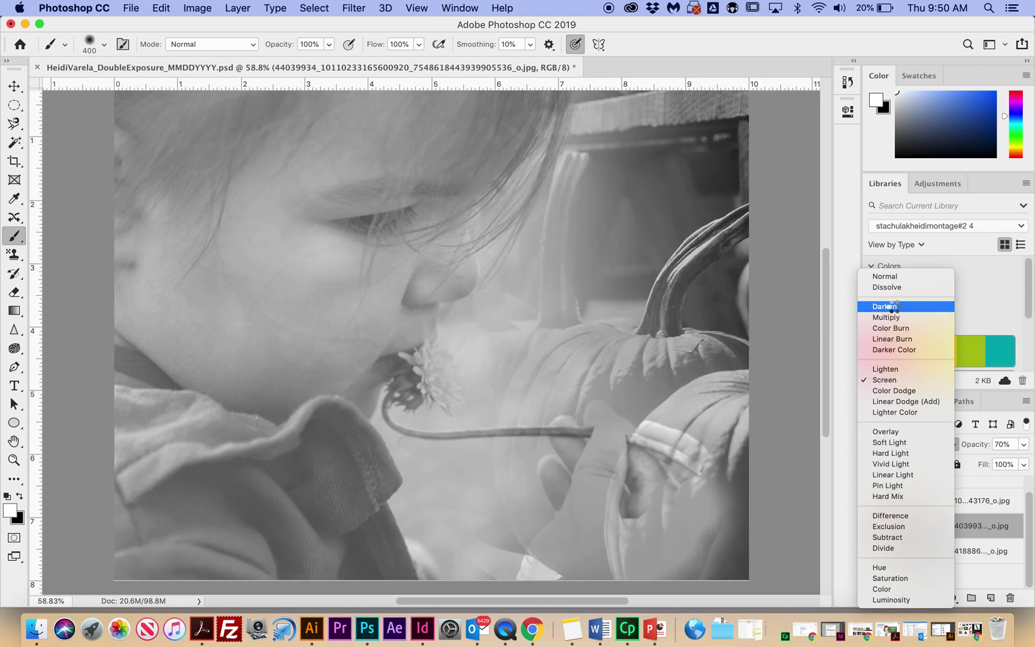
click(893, 307)
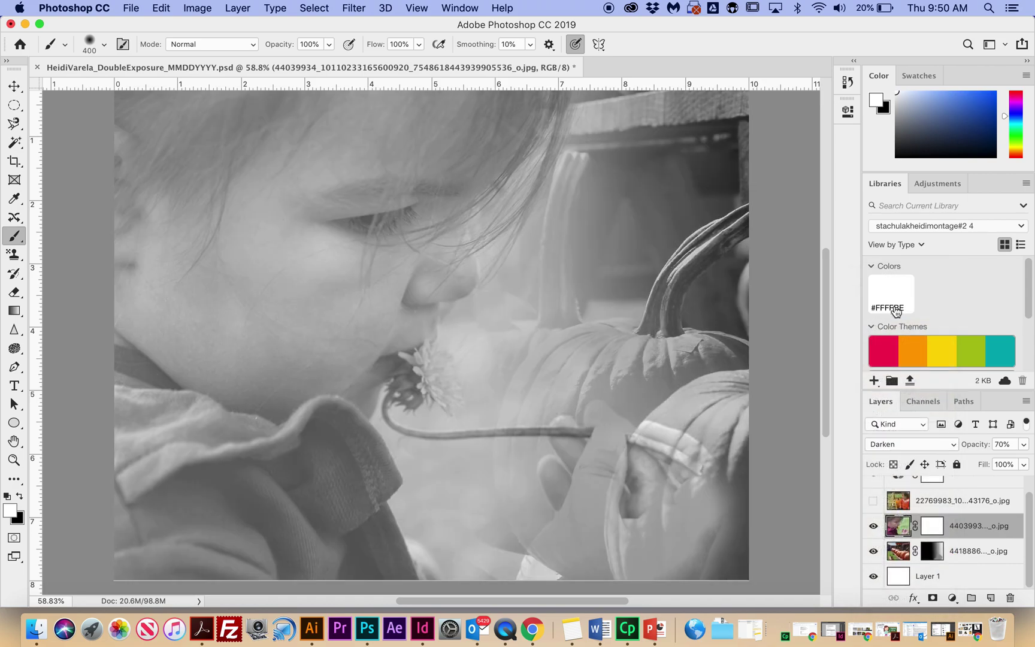
Step: Open the settings of the Channel Mixer 1 adjustment layer at the top of the layer stack
scroll(965, 546, up, 1)
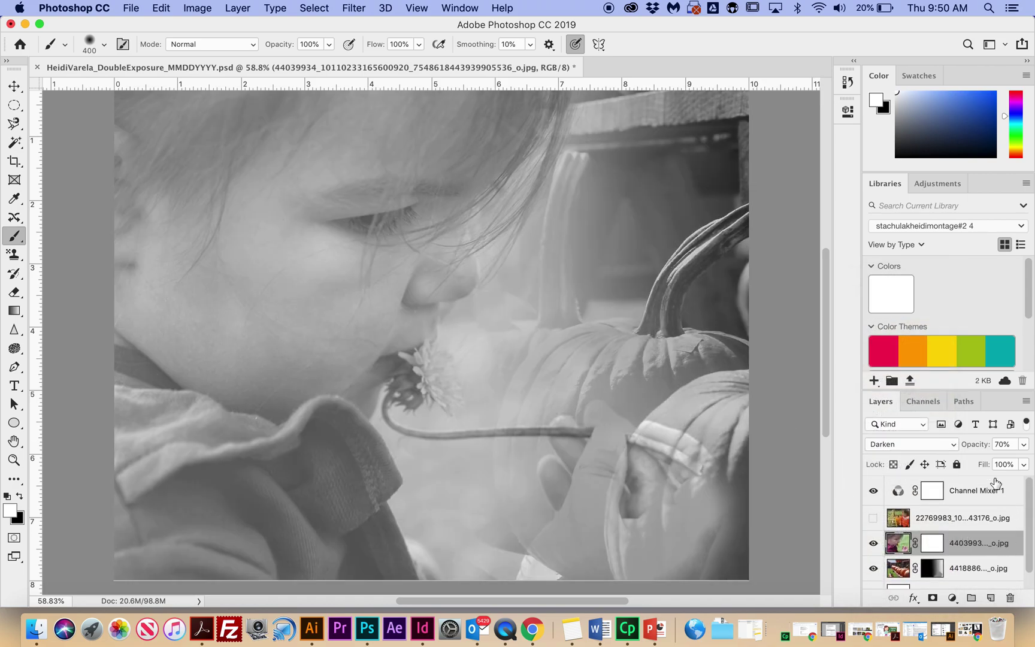
click(967, 500)
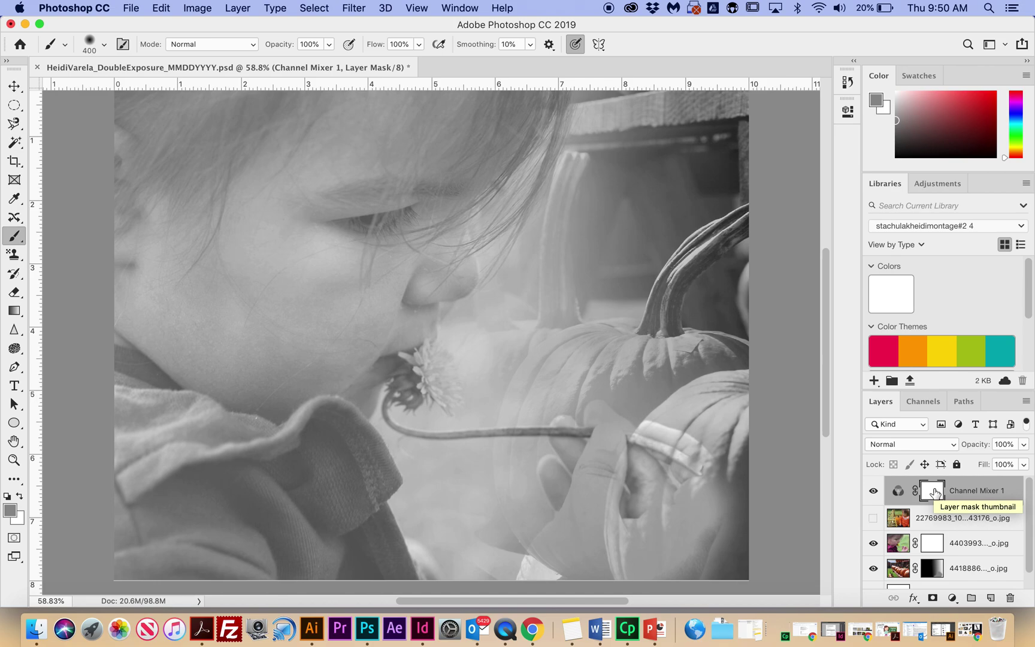
click(973, 499)
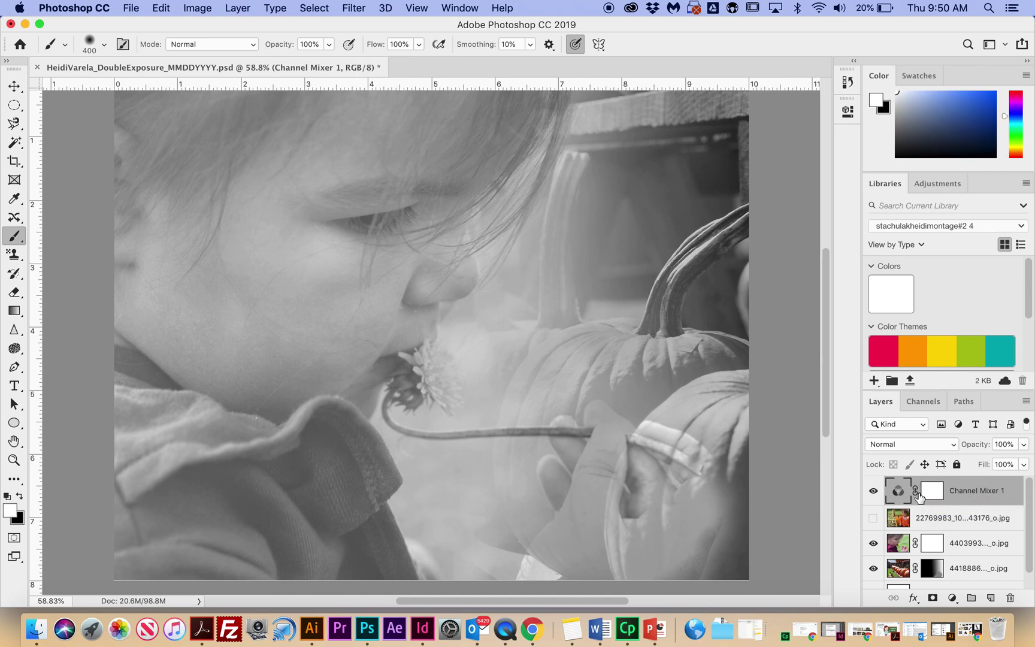
double_click(900, 492)
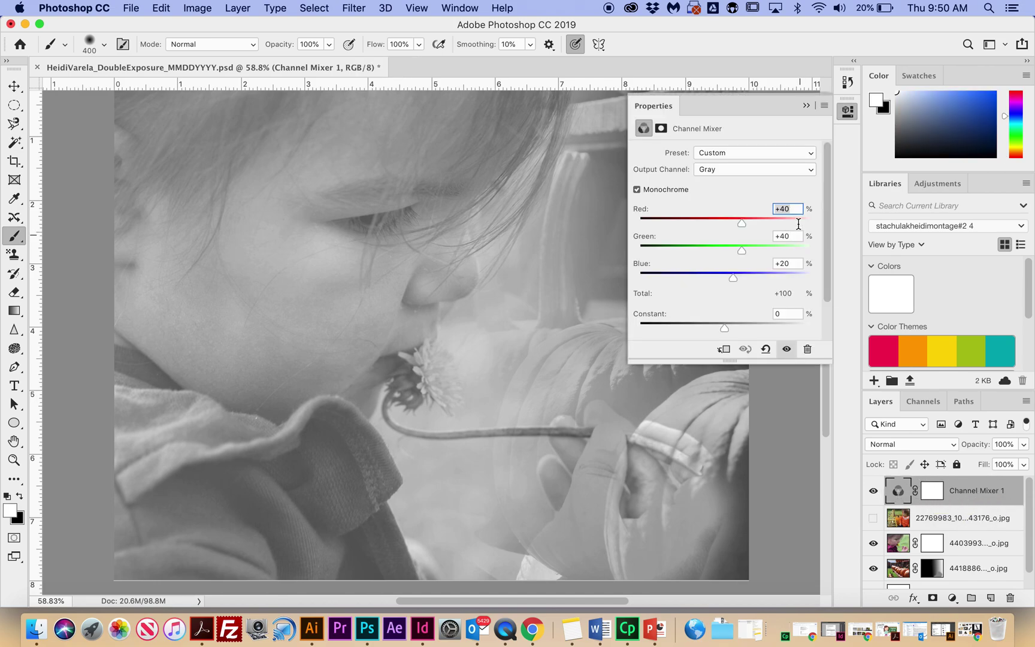
Step: Try the Channel Mixer's Black & White Infrared, Blue Filter, Green Filter, Orange Filter and Red Filter presets on the image
click(714, 152)
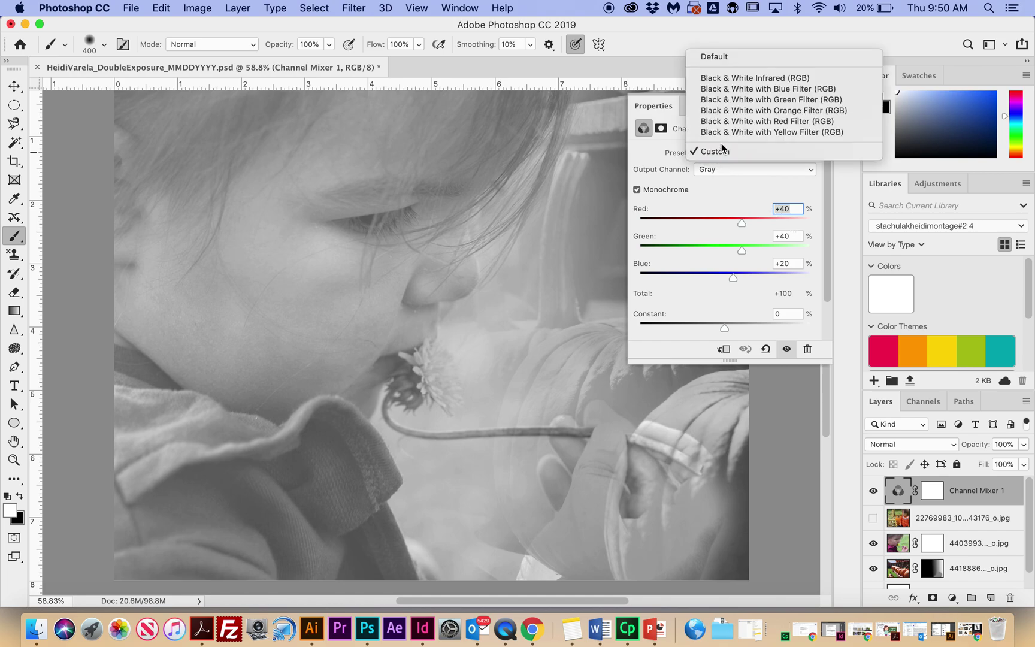
click(726, 75)
click(729, 151)
click(735, 160)
click(743, 157)
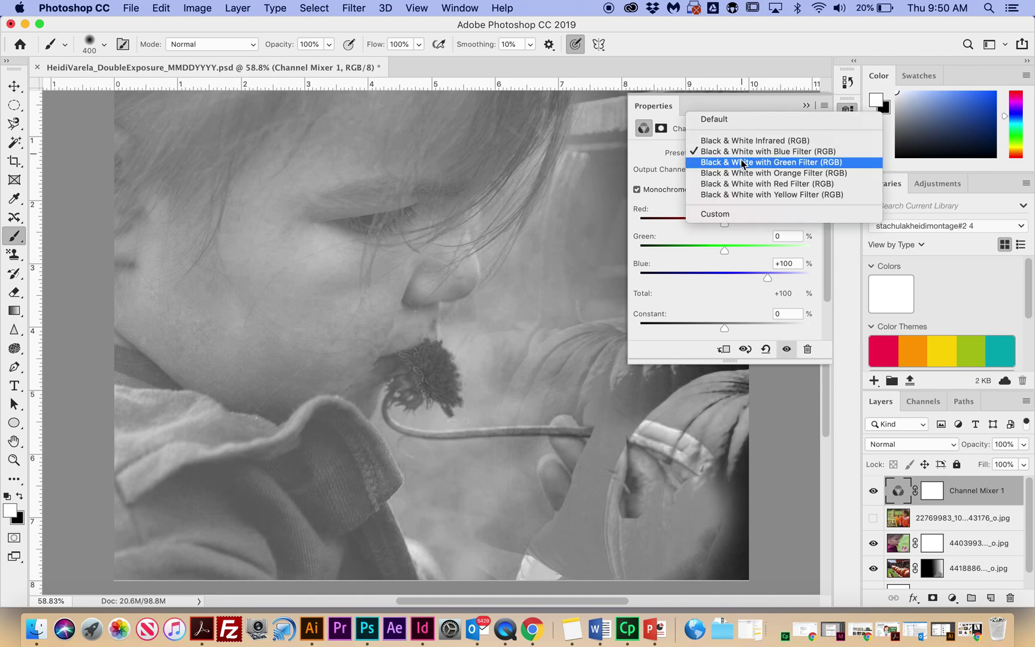
click(741, 163)
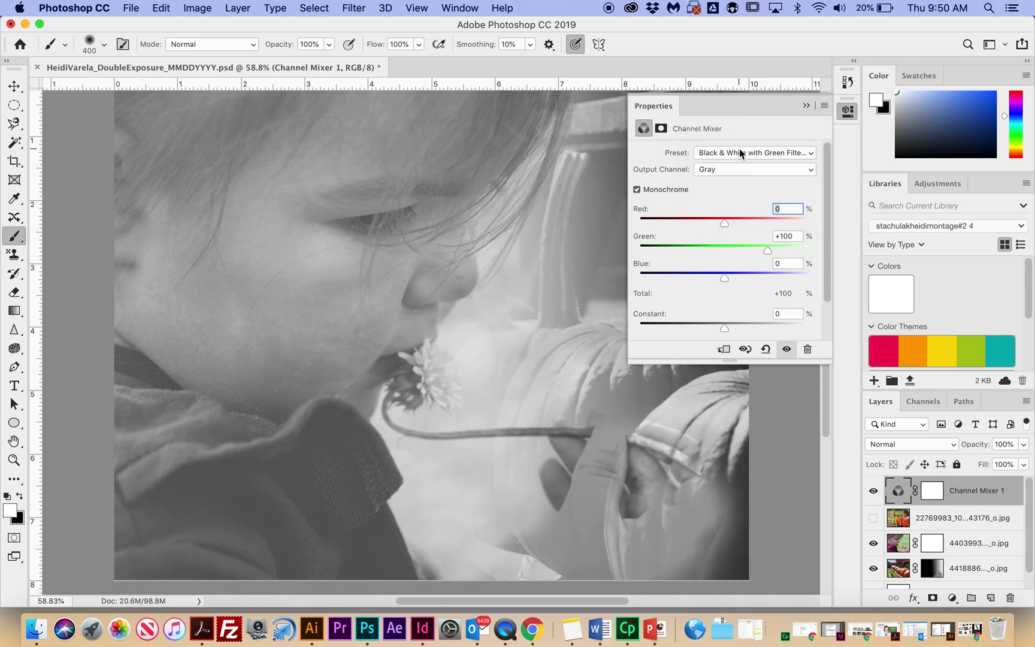
click(742, 152)
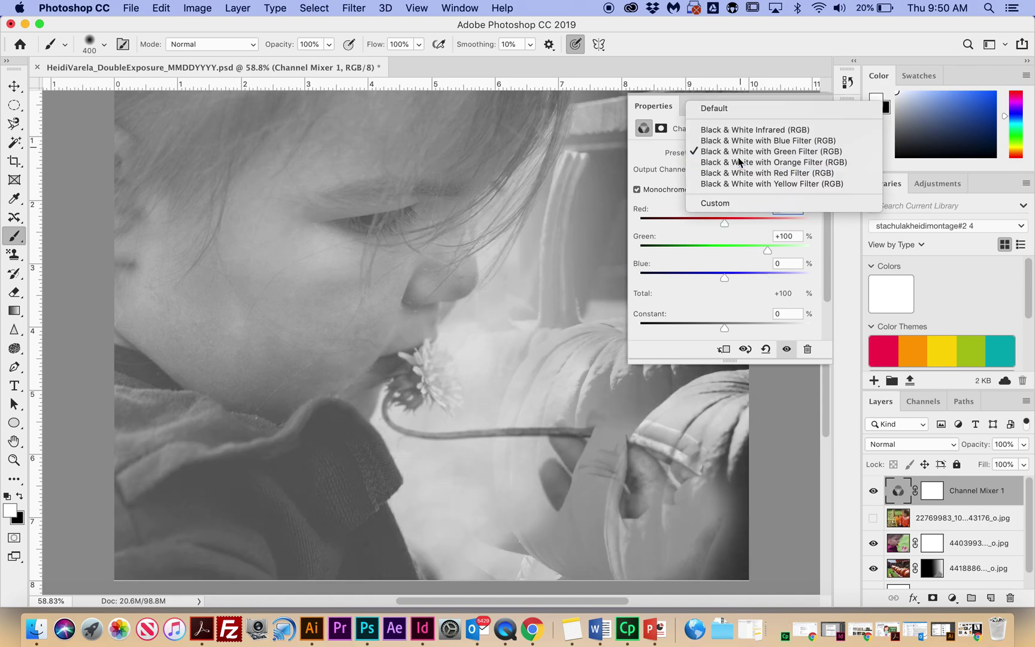
click(741, 163)
click(741, 154)
click(743, 163)
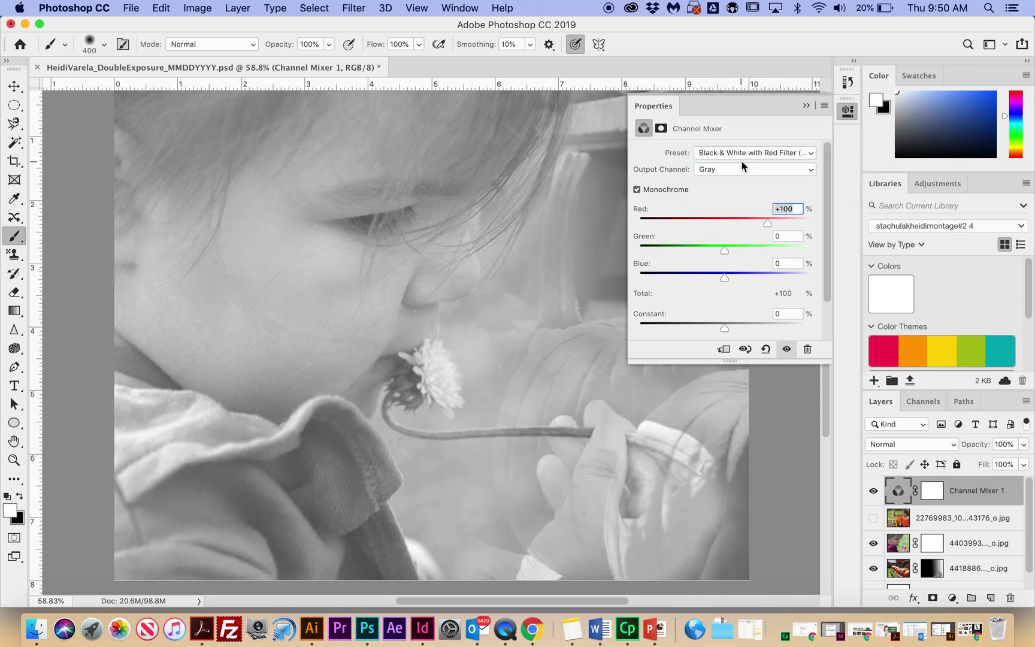
Step: Apply the Black & White with Yellow Filter preset and fine-tune the Channel Mixer to Red +27% and Green +59%
click(741, 153)
click(738, 161)
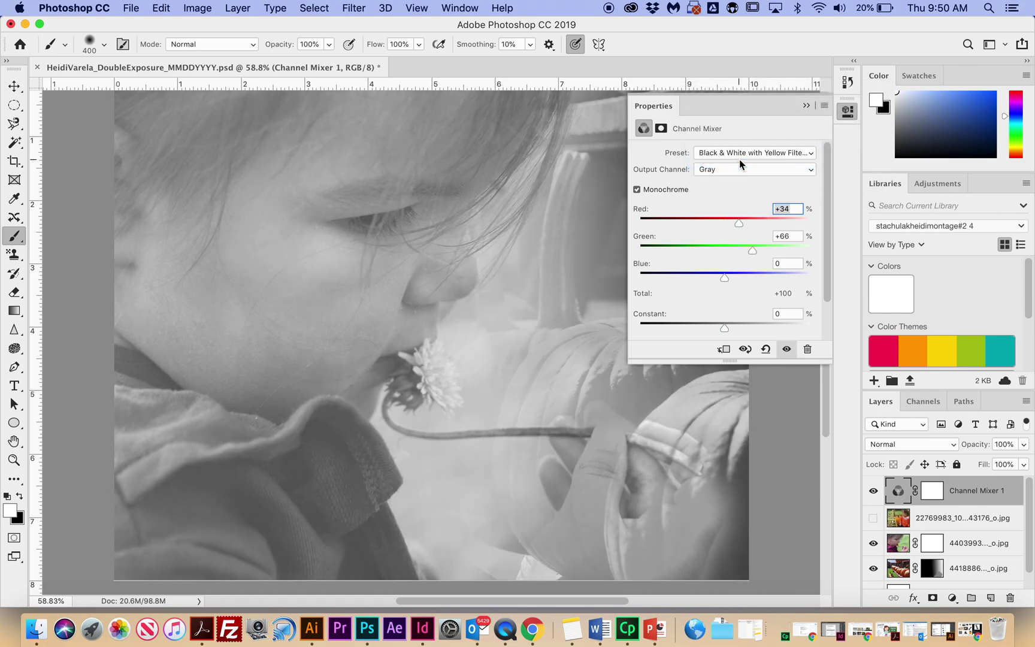
drag(738, 221, 731, 226)
mouse_move(731, 225)
mouse_down()
mouse_move(751, 251)
mouse_move(724, 281)
mouse_move(749, 253)
mouse_move(738, 226)
mouse_up()
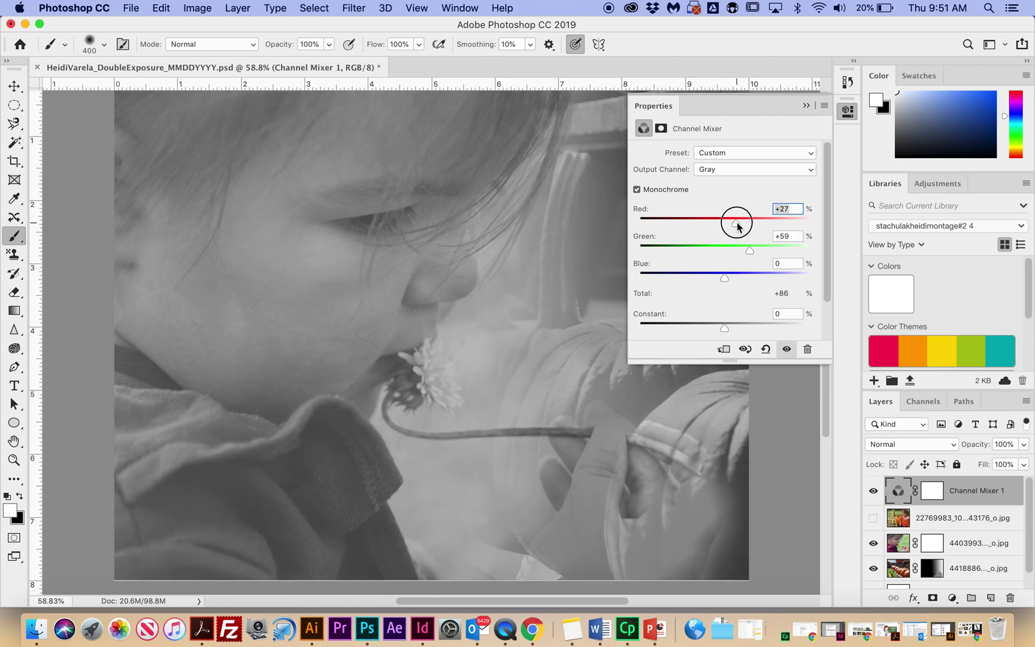
click(807, 104)
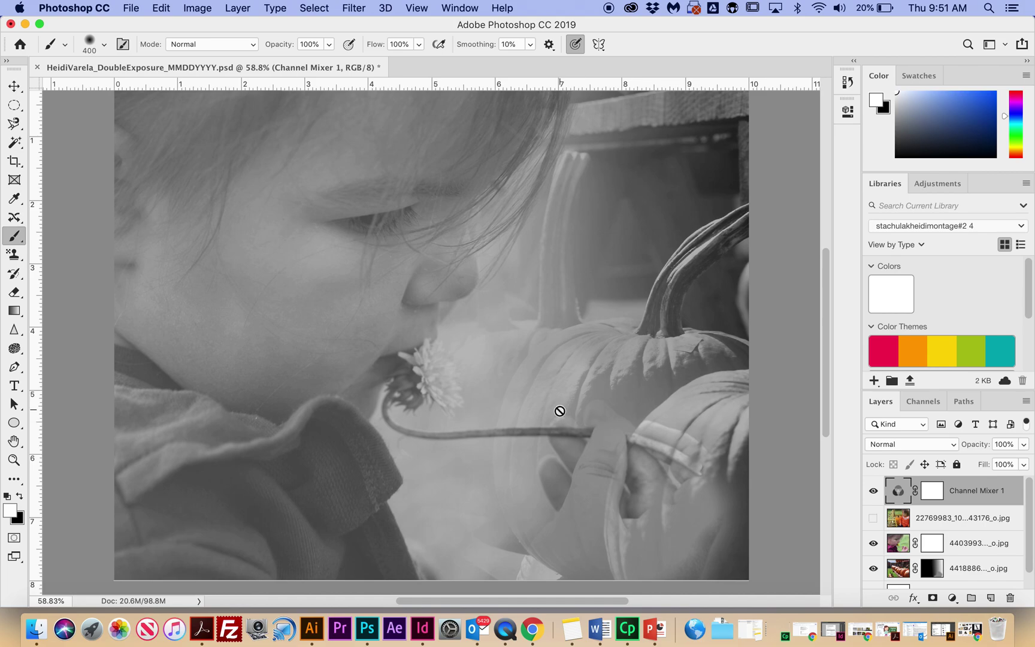
Step: Save the layered Photoshop document and save a JPEG copy of it in the Double Exposure folder
click(131, 8)
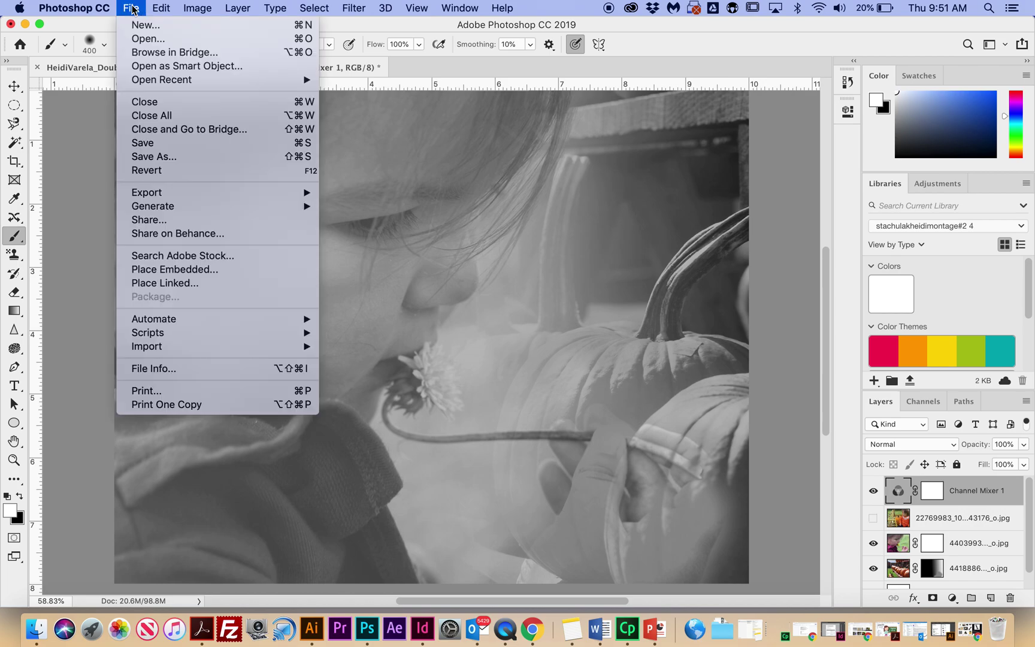
click(152, 141)
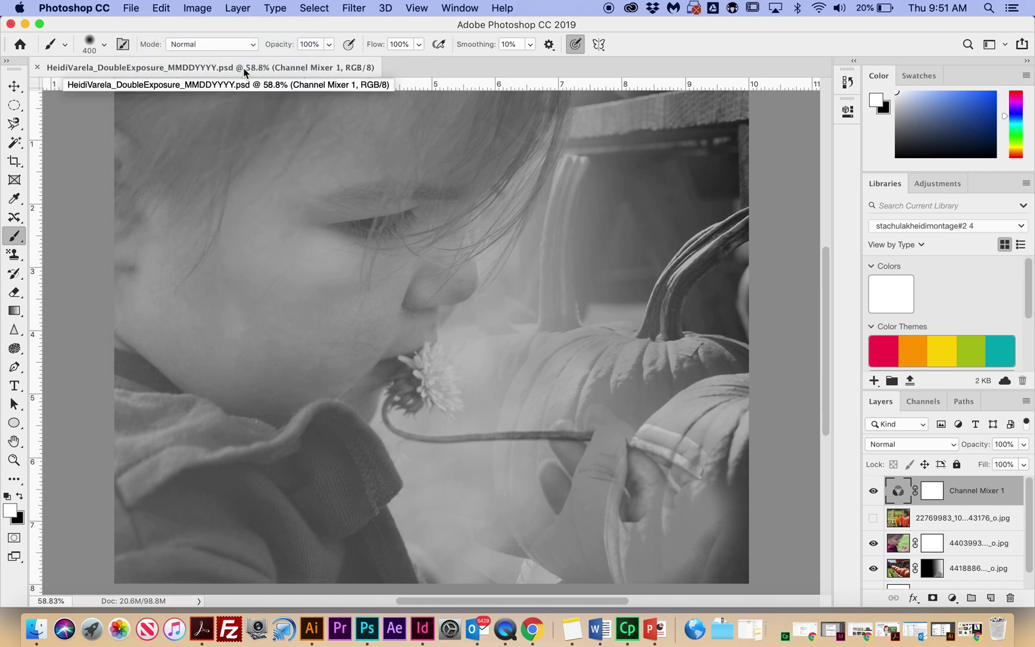
click(132, 10)
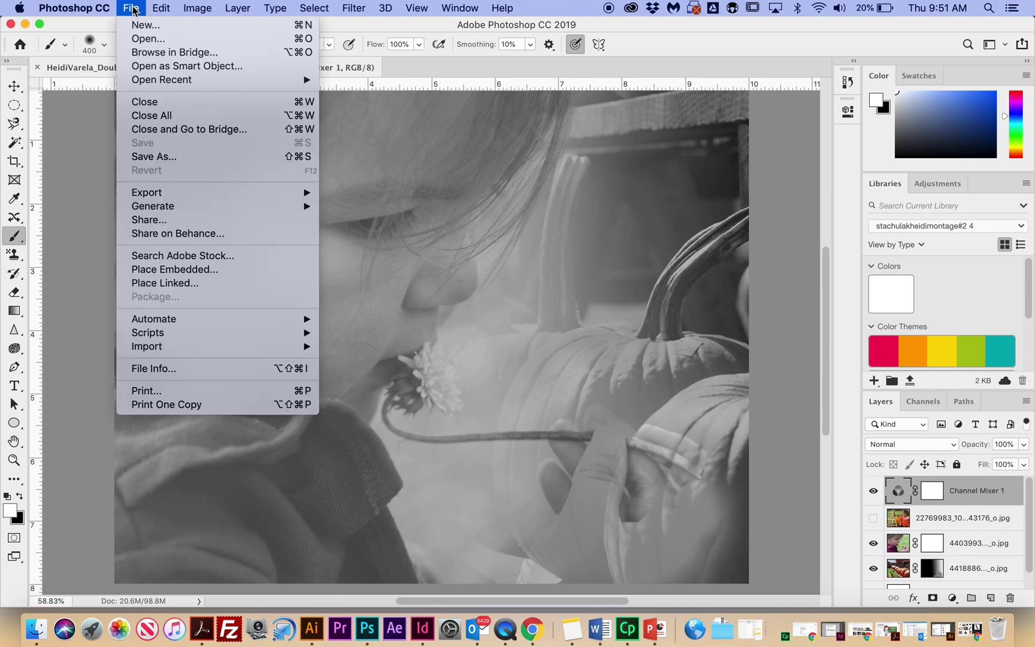
click(166, 155)
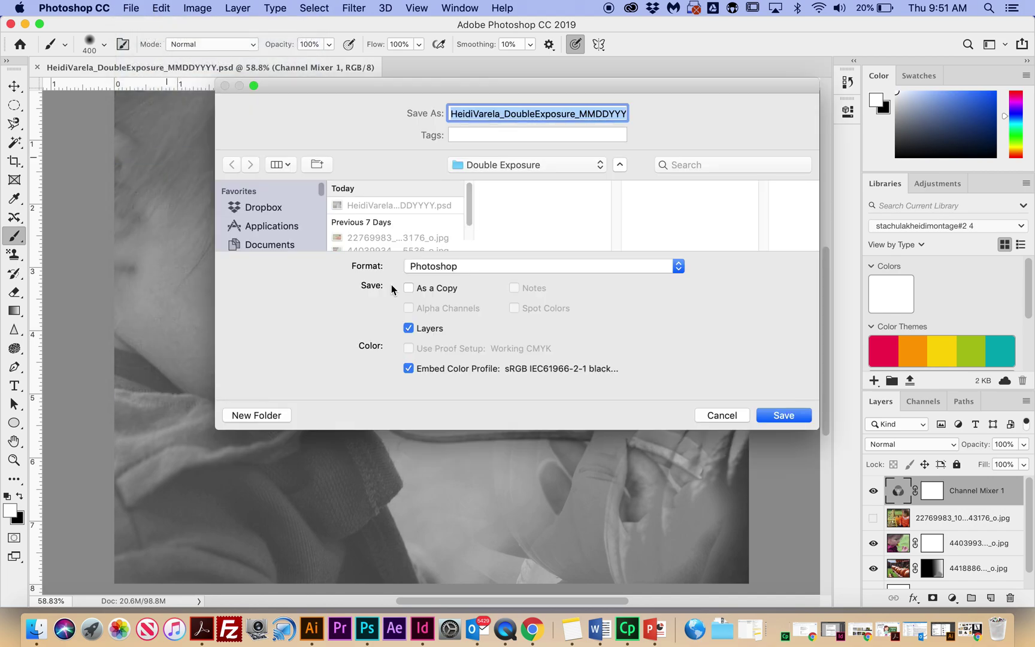
click(455, 269)
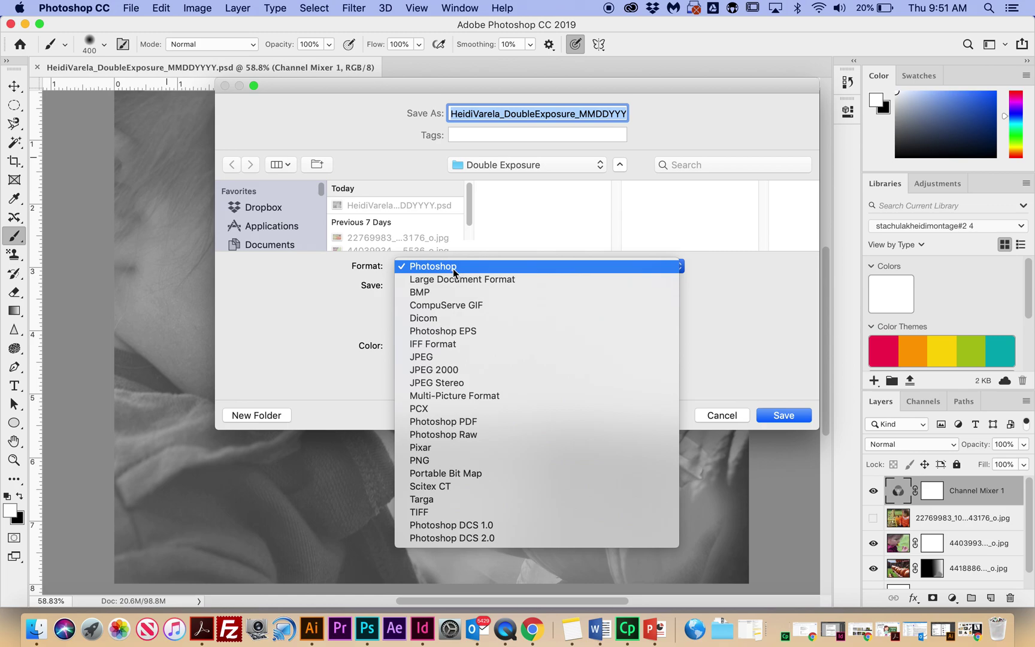
click(422, 358)
click(785, 421)
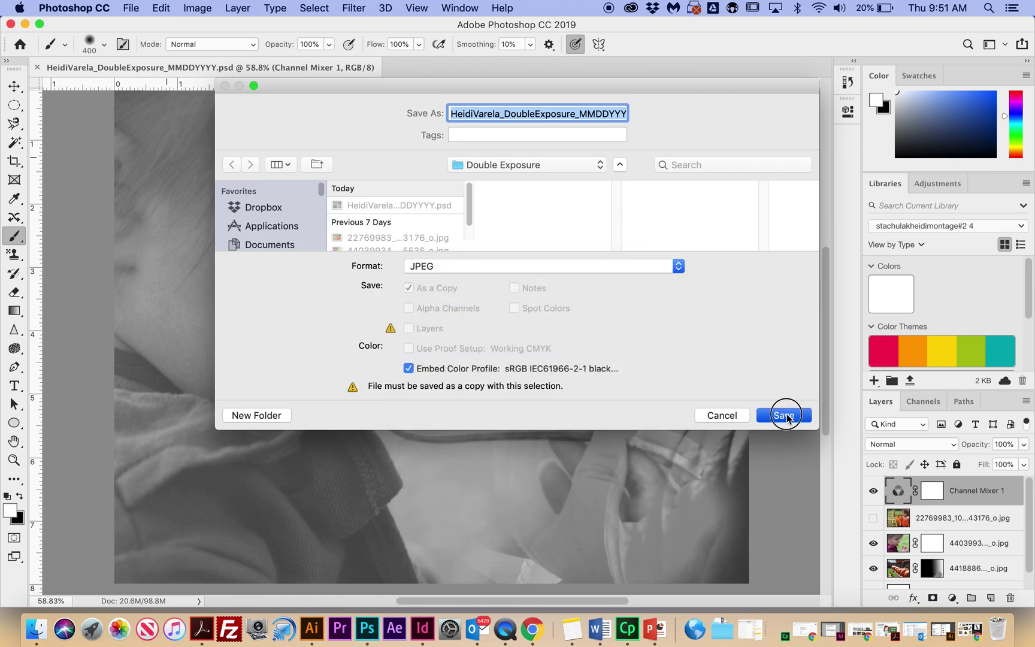
click(599, 199)
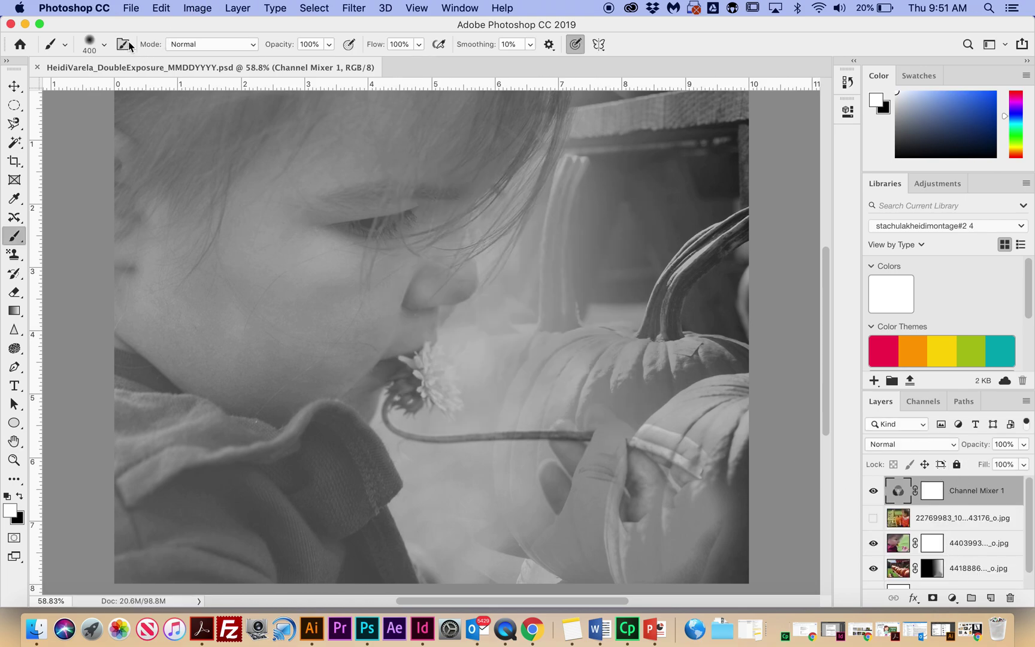
Step: Switch to Finder and check the Double Exposure folder for both the PSD and JPG versions of the image
click(24, 27)
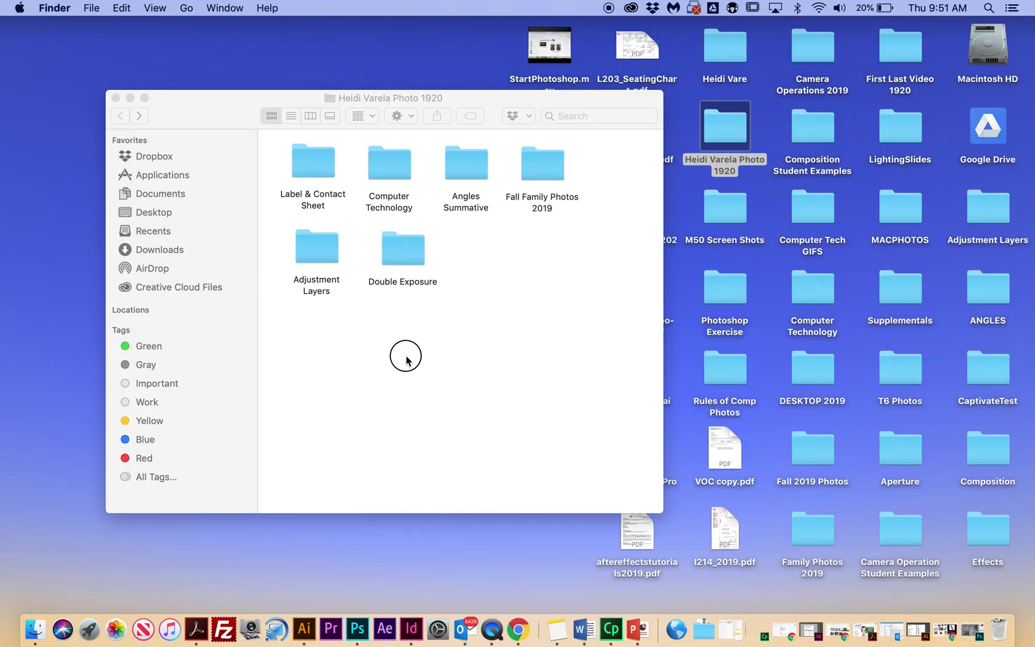
click(407, 353)
click(399, 255)
double_click(398, 254)
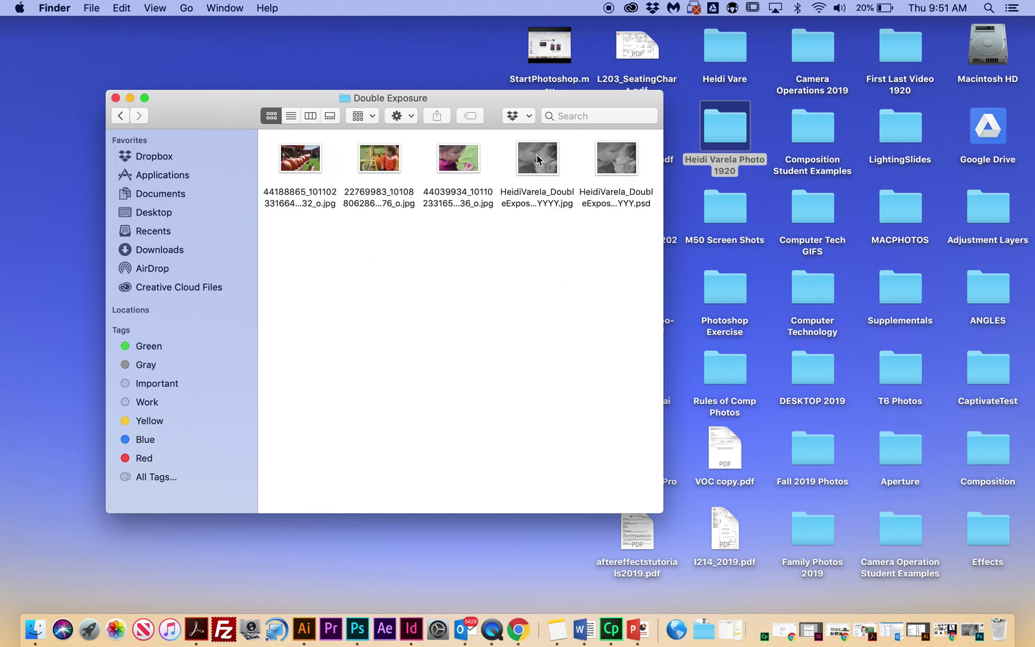
click(617, 160)
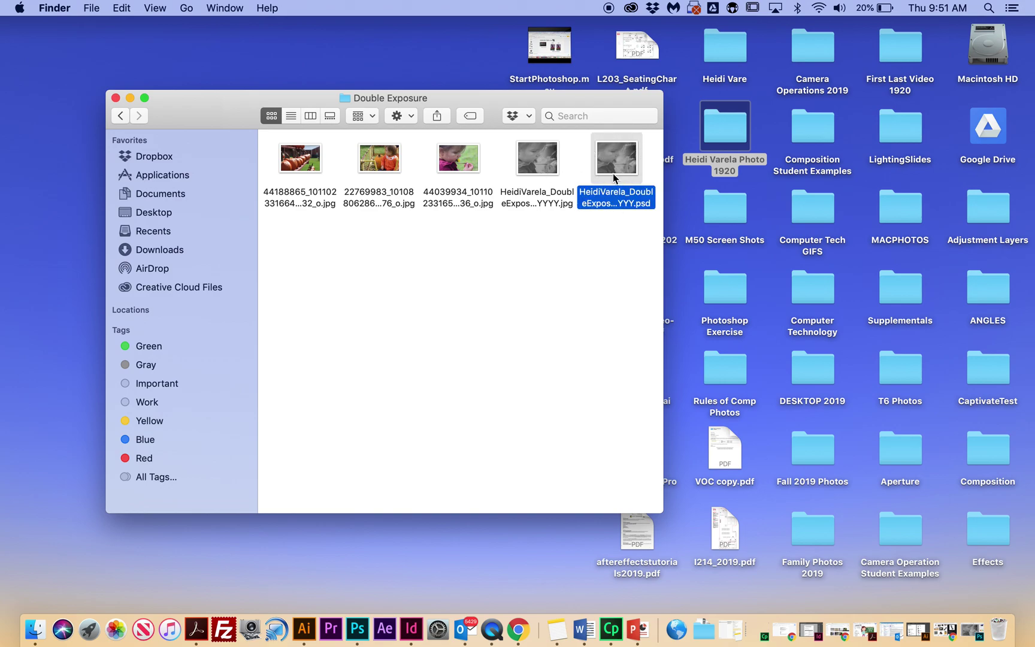
click(547, 157)
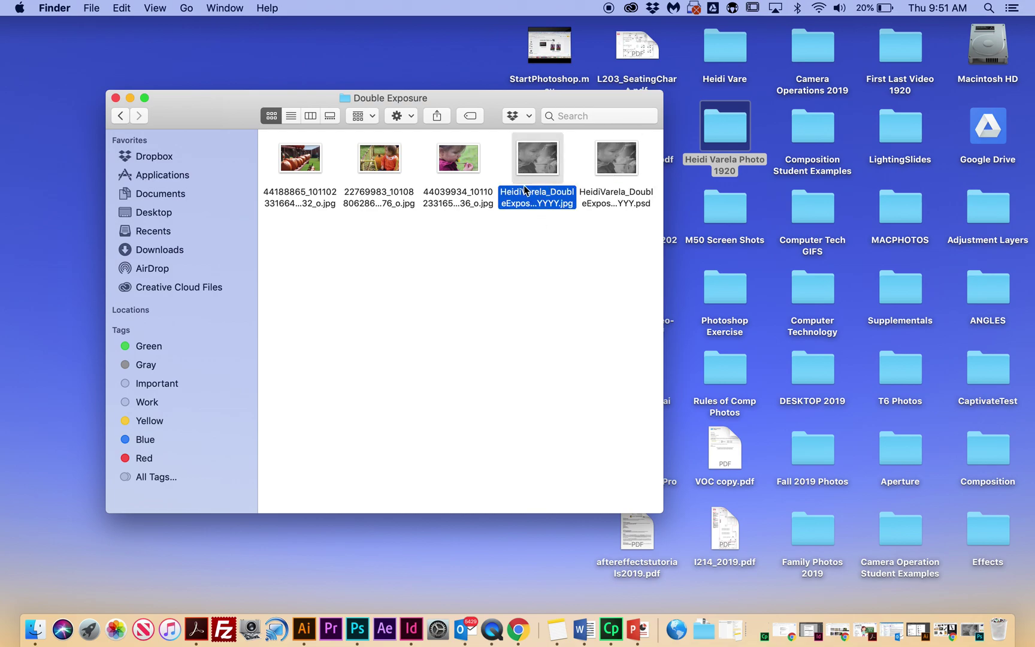